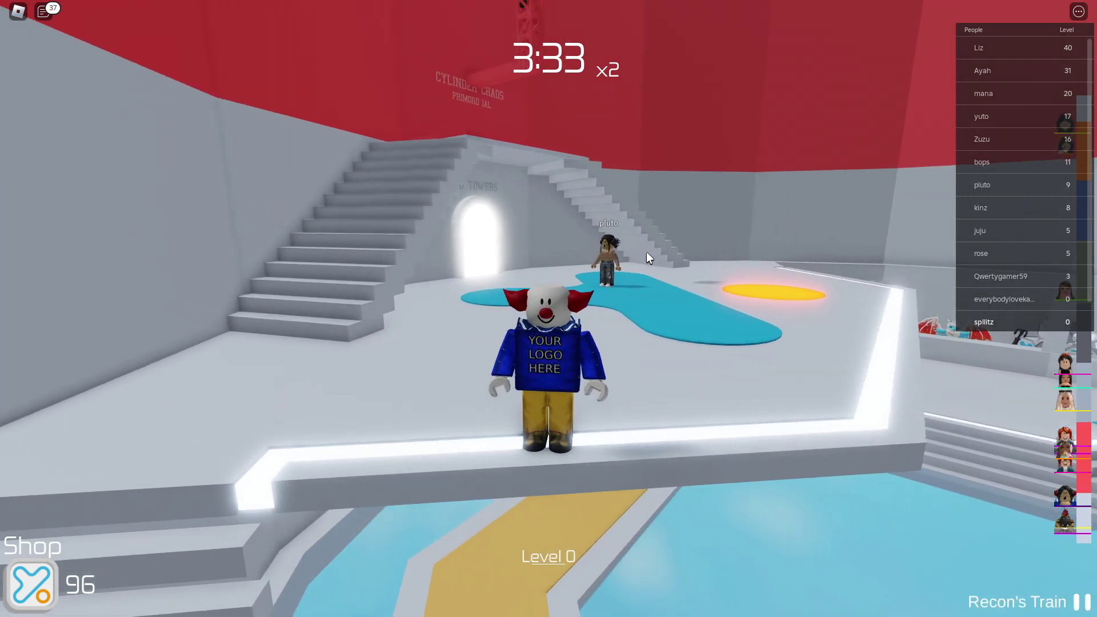
Orbit the camera around the avatar and walk it along the pink beams through the level.
scroll(646, 251, "up", 3)
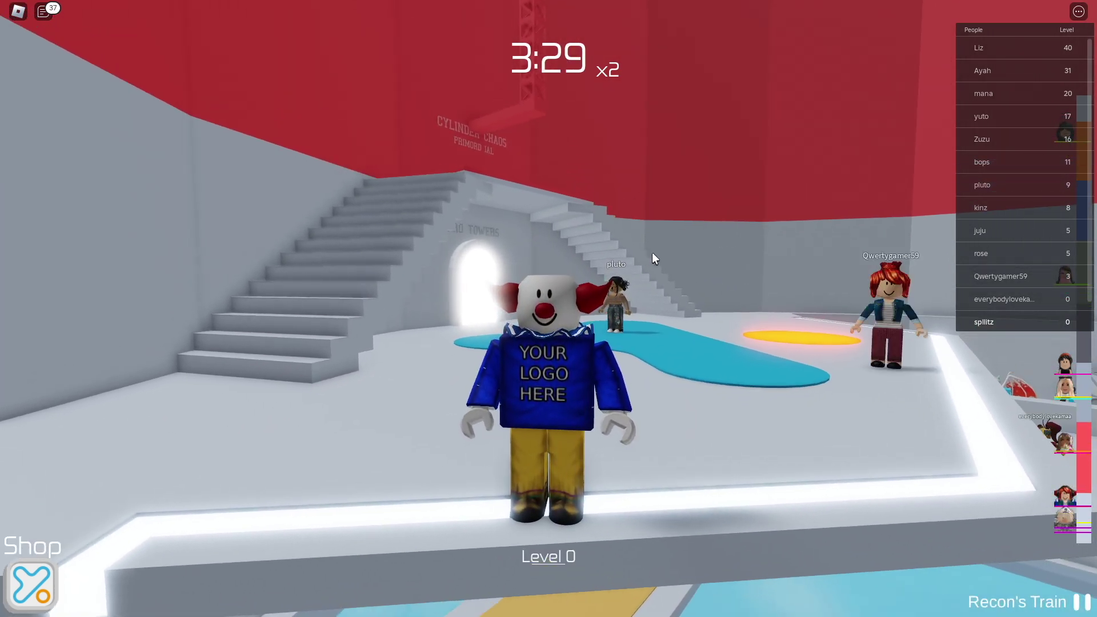
key("Right")
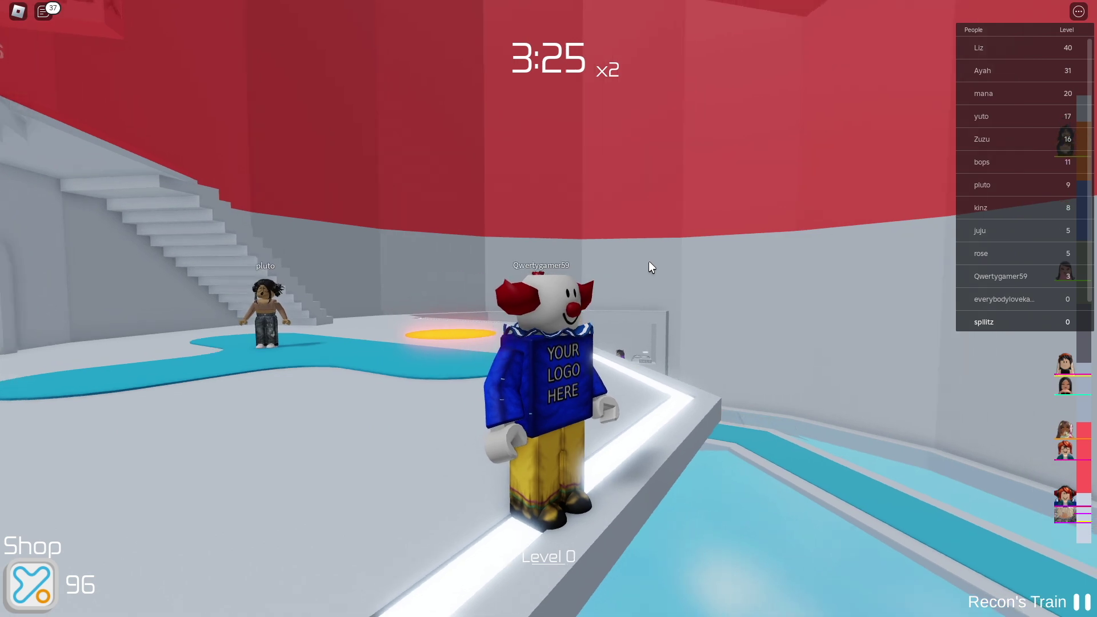
key("Left")
key("Left")
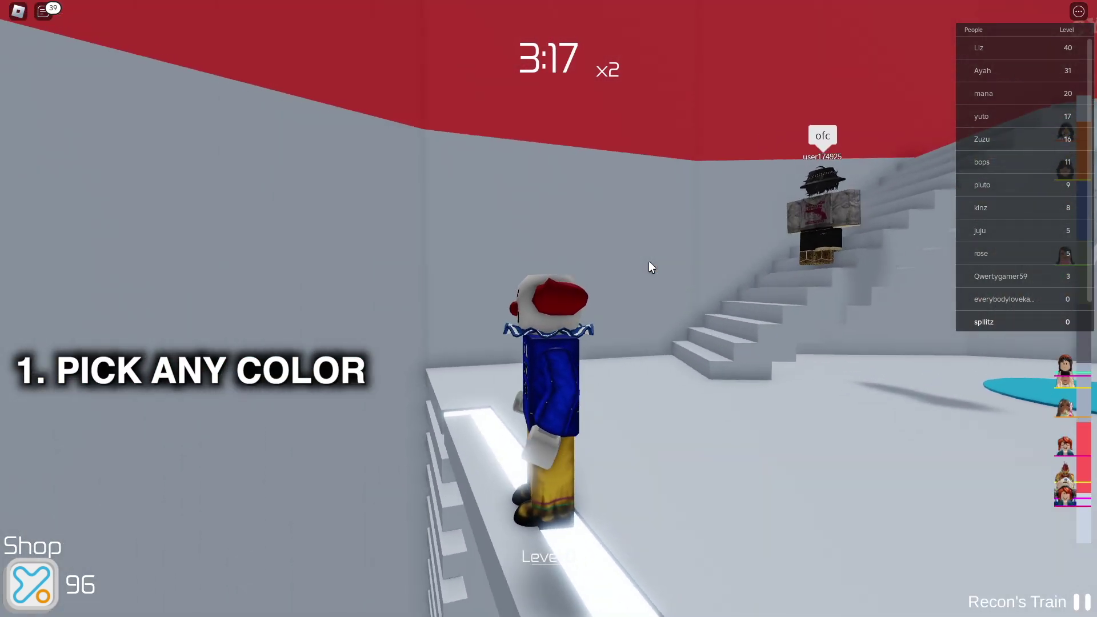
key("Right")
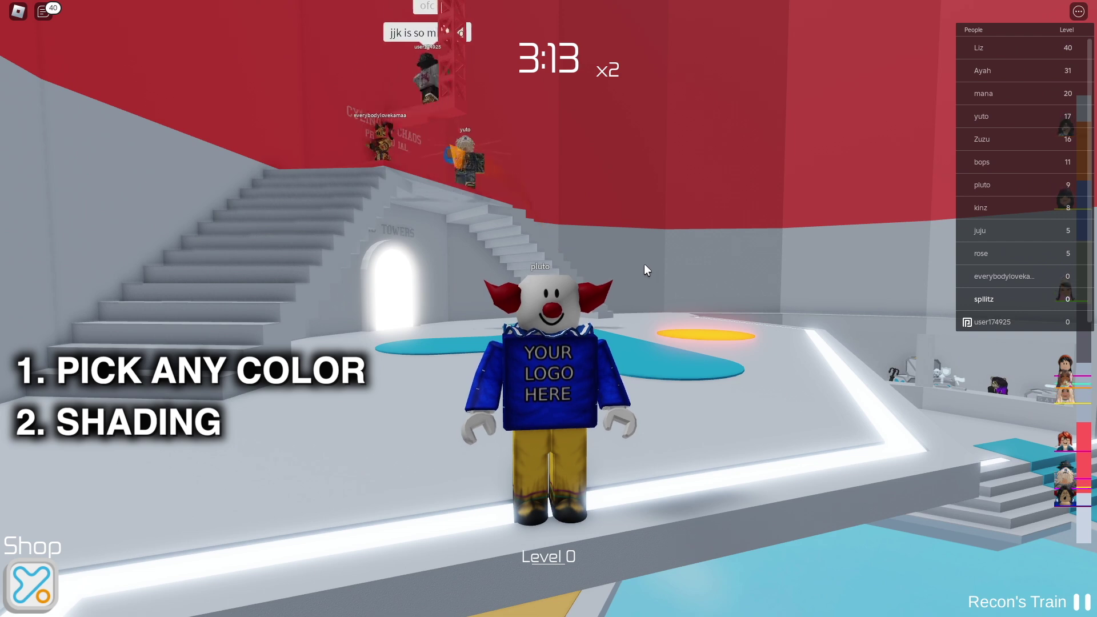
key("Right")
key("Right")
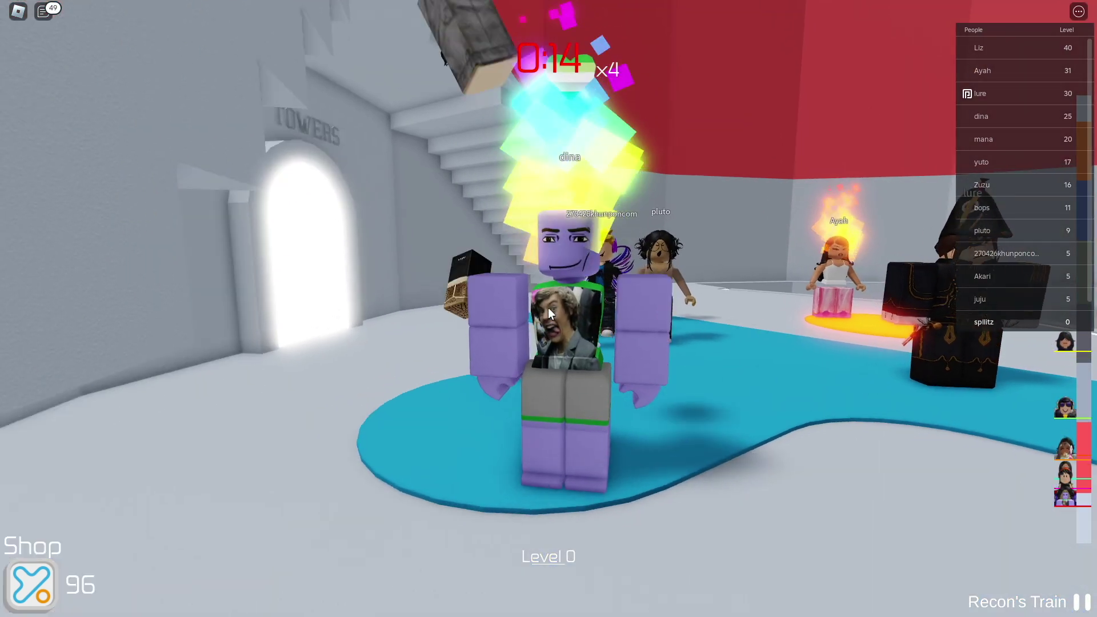
scroll(547, 307, "up", 3)
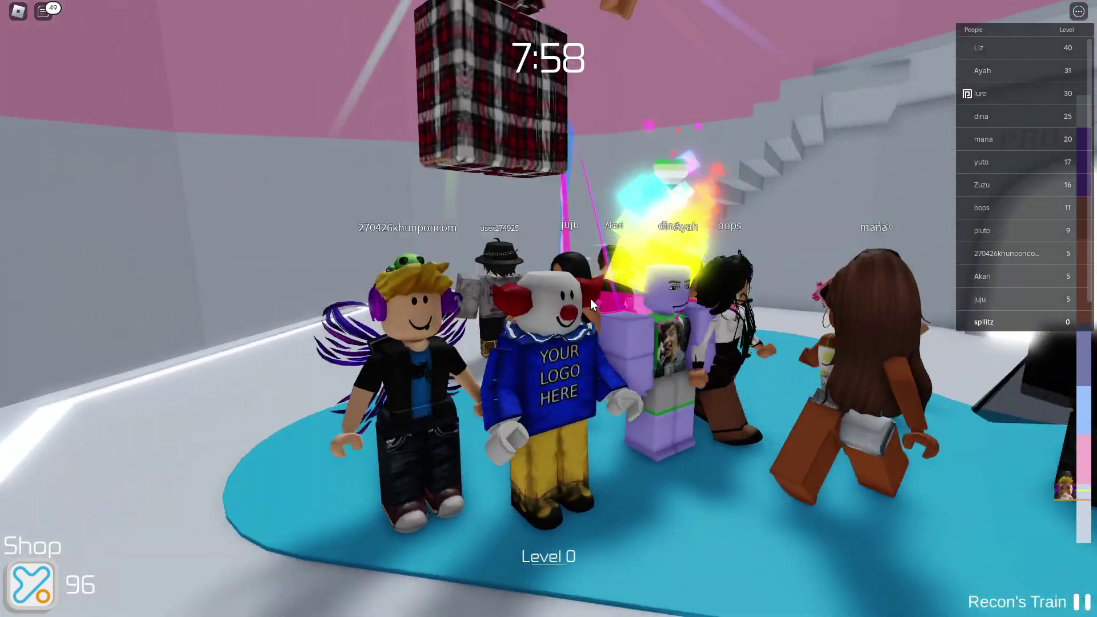
key("w")
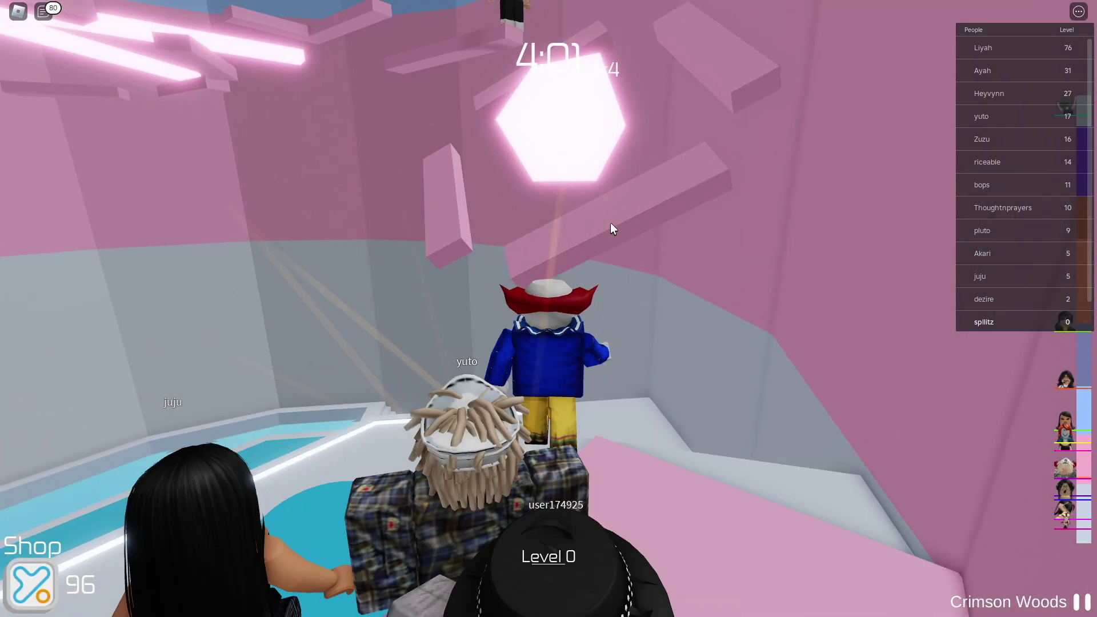
key("w")
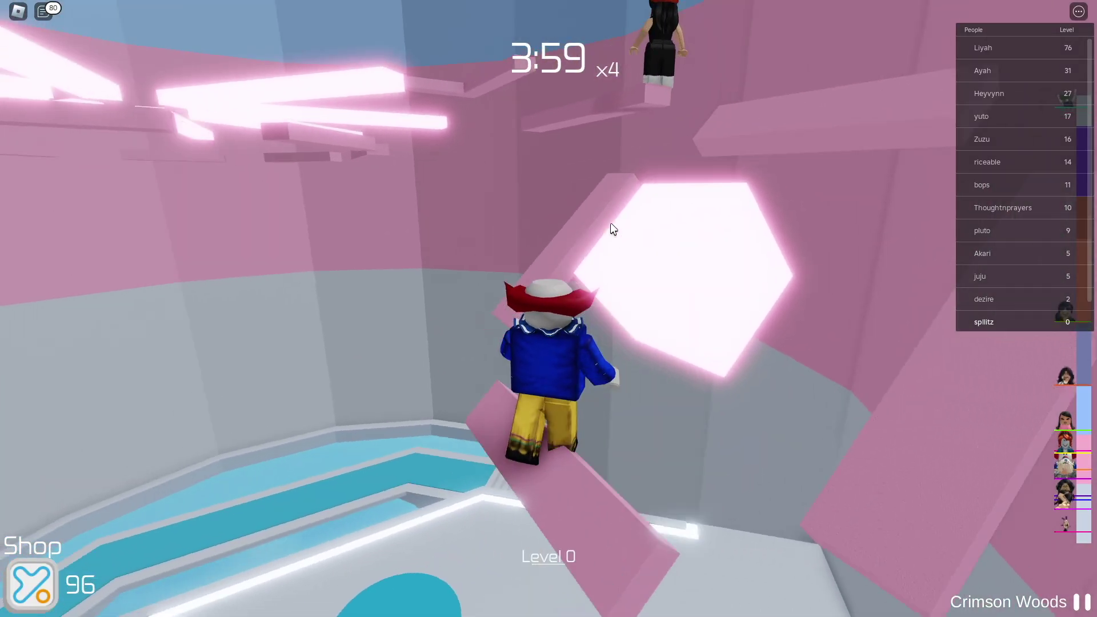
key("w")
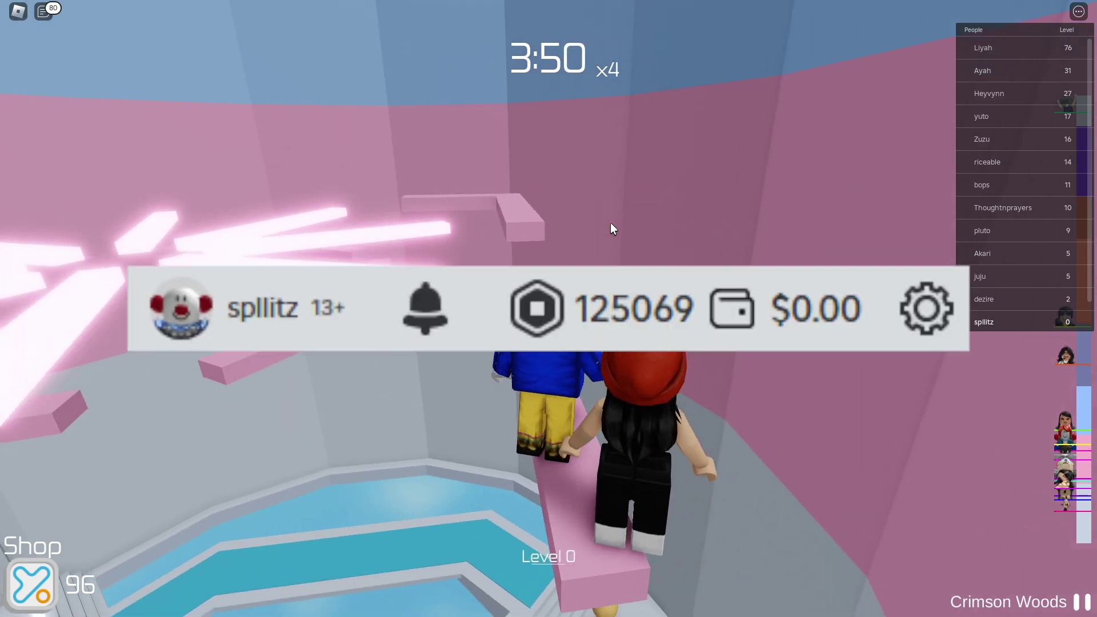
key("w")
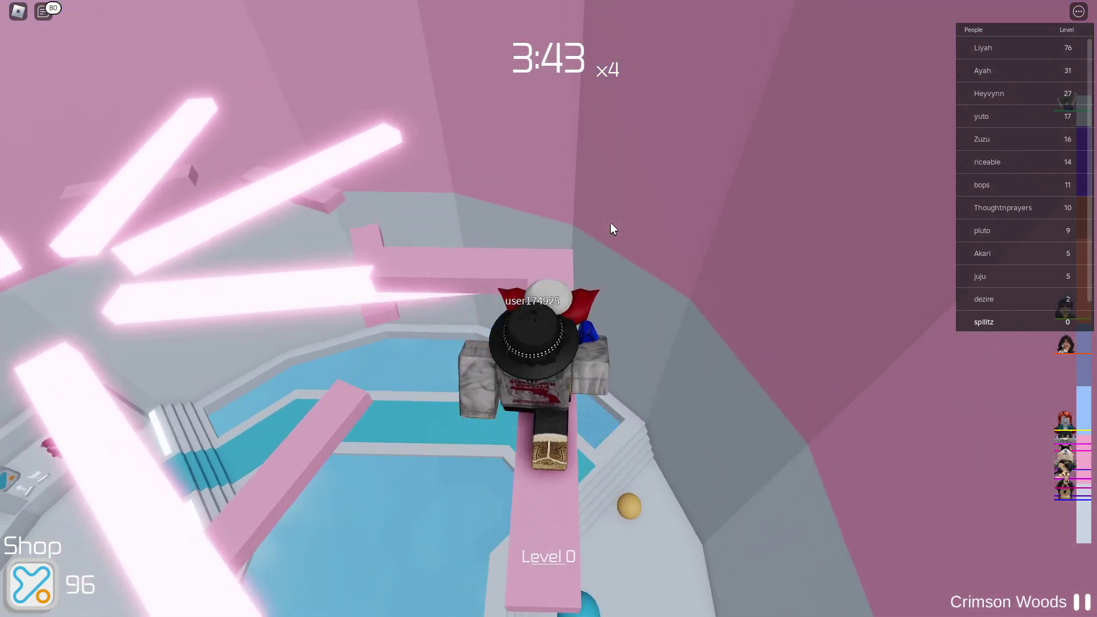
key("w")
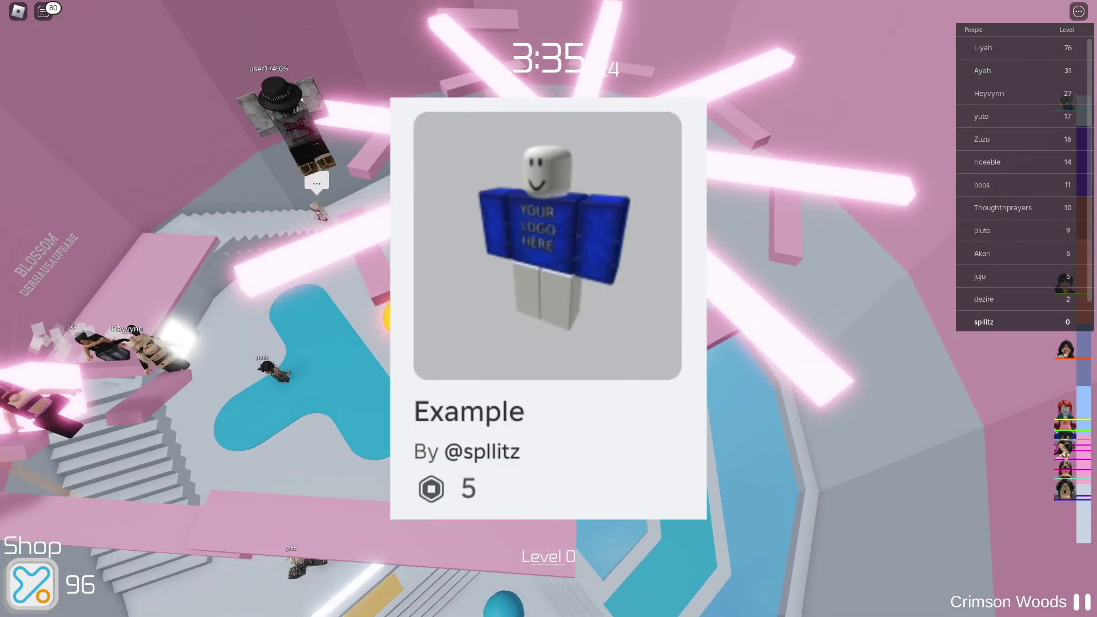
key("w")
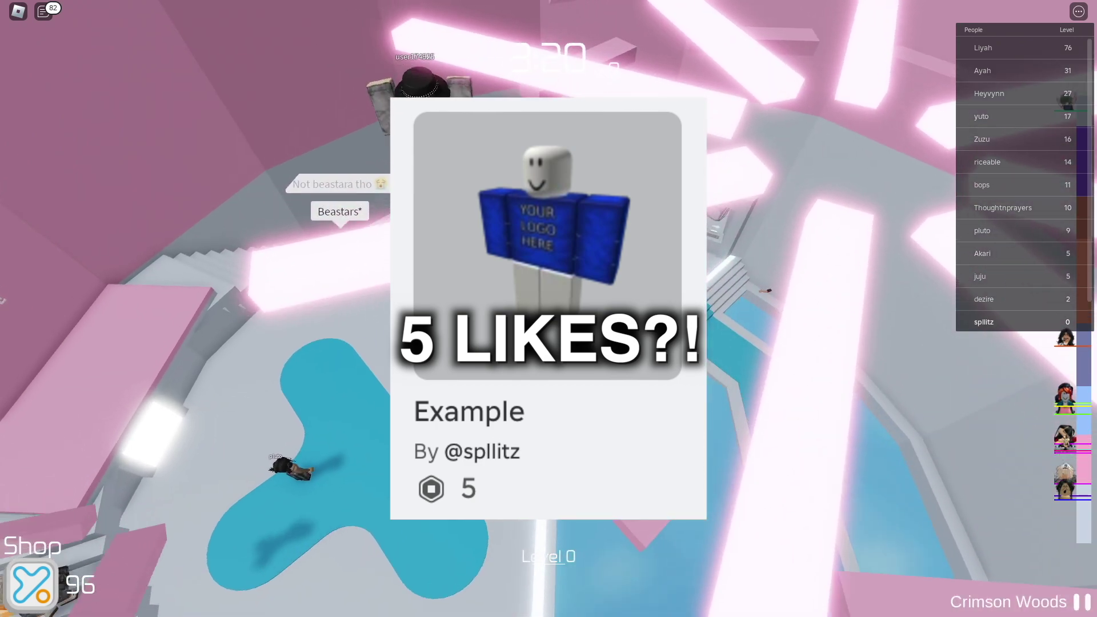
key("w")
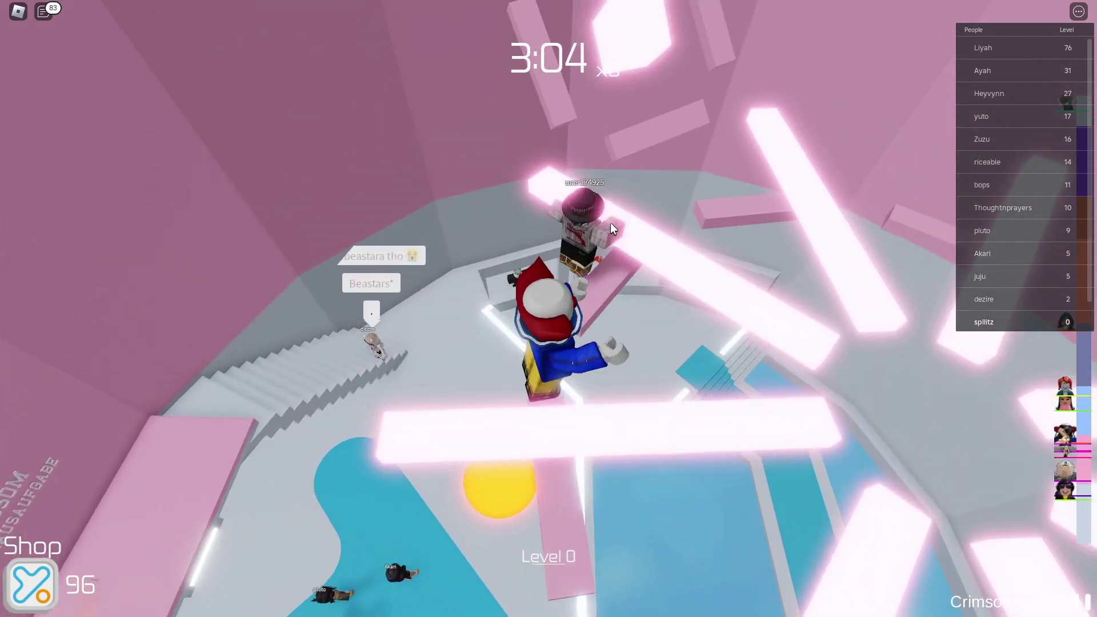
key("w")
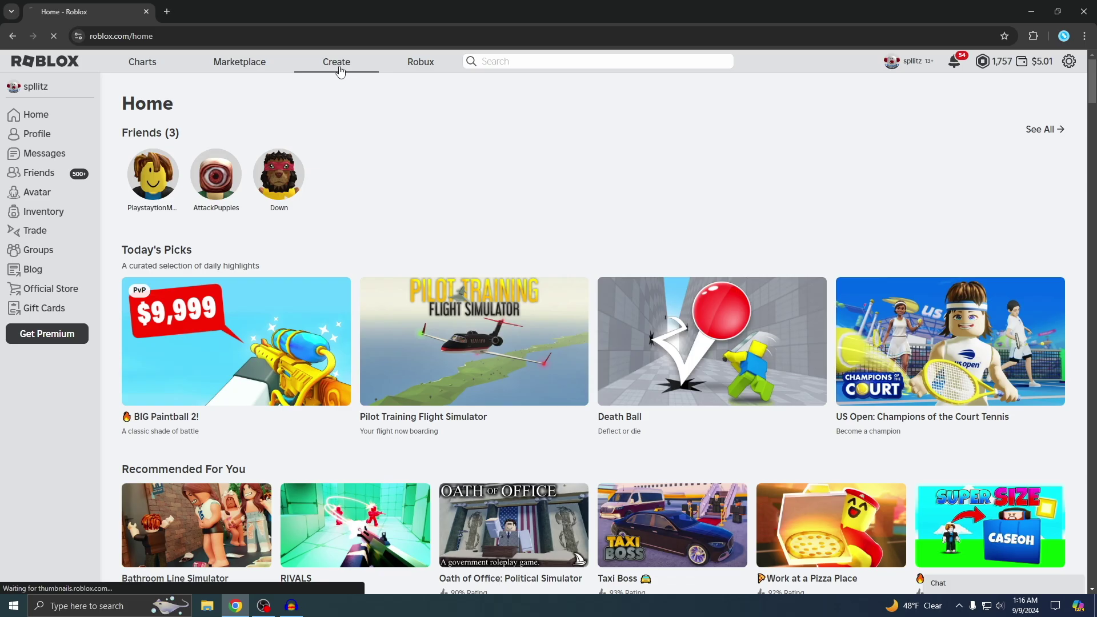
Go to Creator Hub Creations and filter Avatar Items to Classics.
left_click(534, 157)
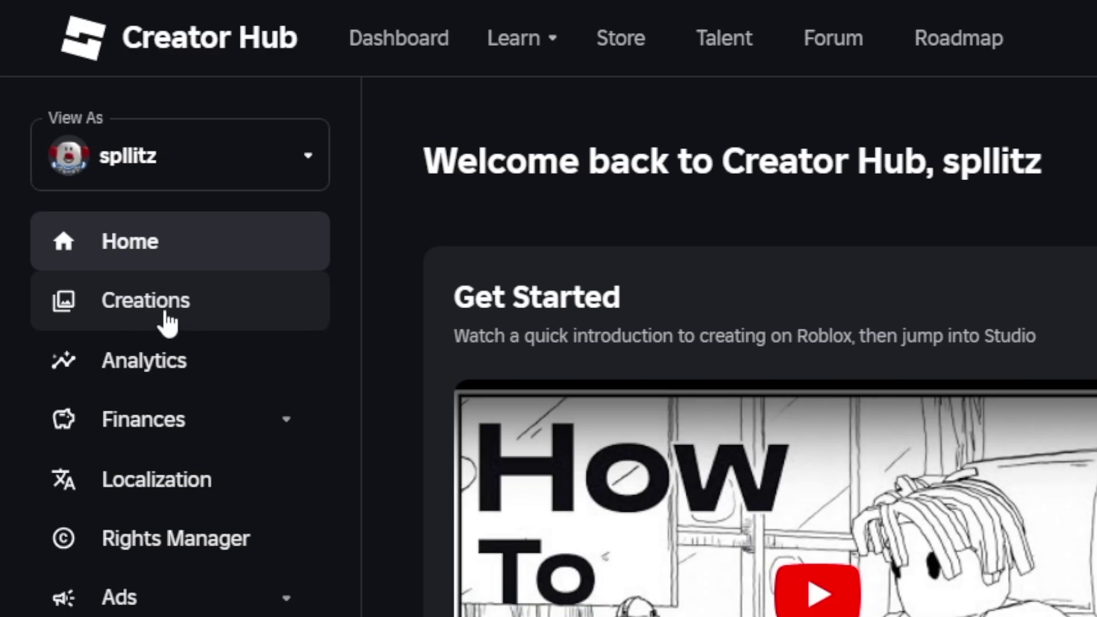
left_click(165, 314)
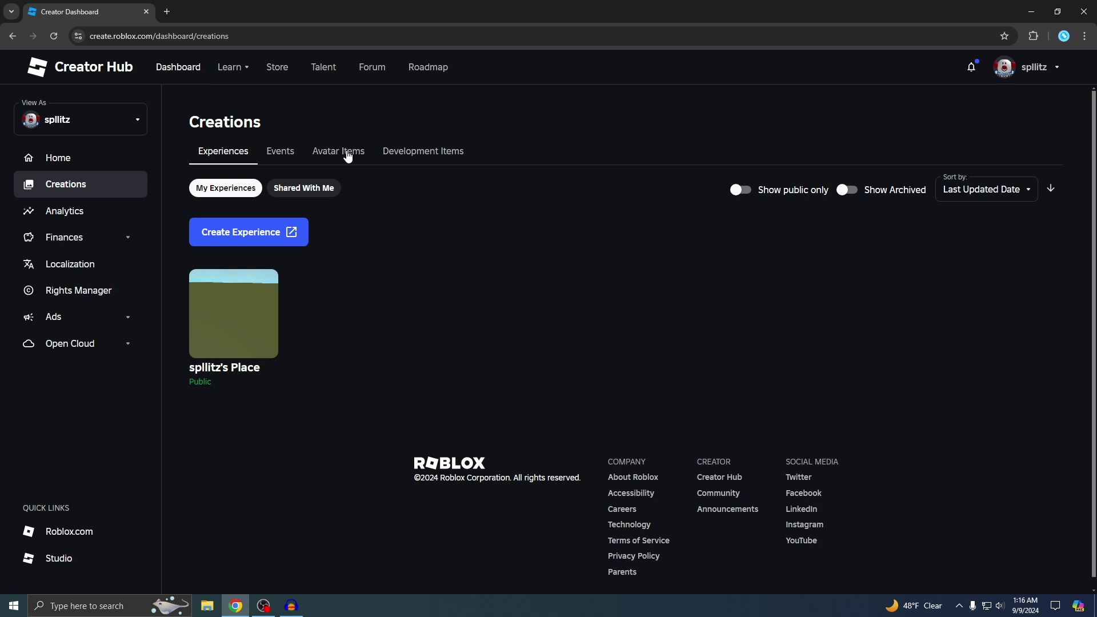
left_click(346, 154)
left_click(368, 188)
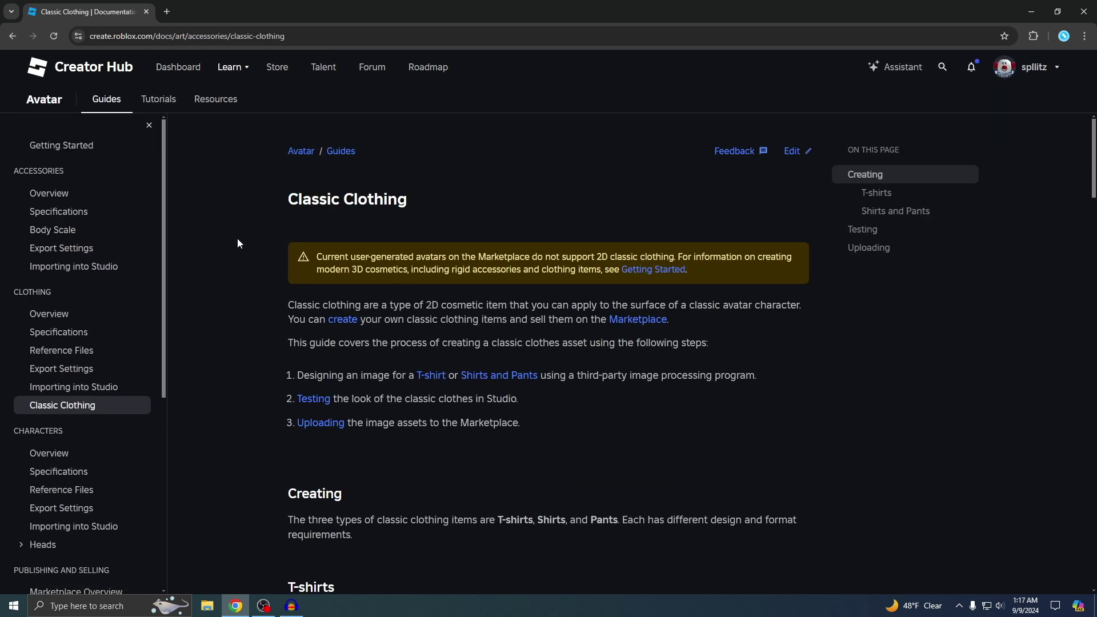
Copy the shirt template image from the guide's Shirts and Pants section.
scroll(238, 228, "down", 3)
scroll(239, 224, "down", 10)
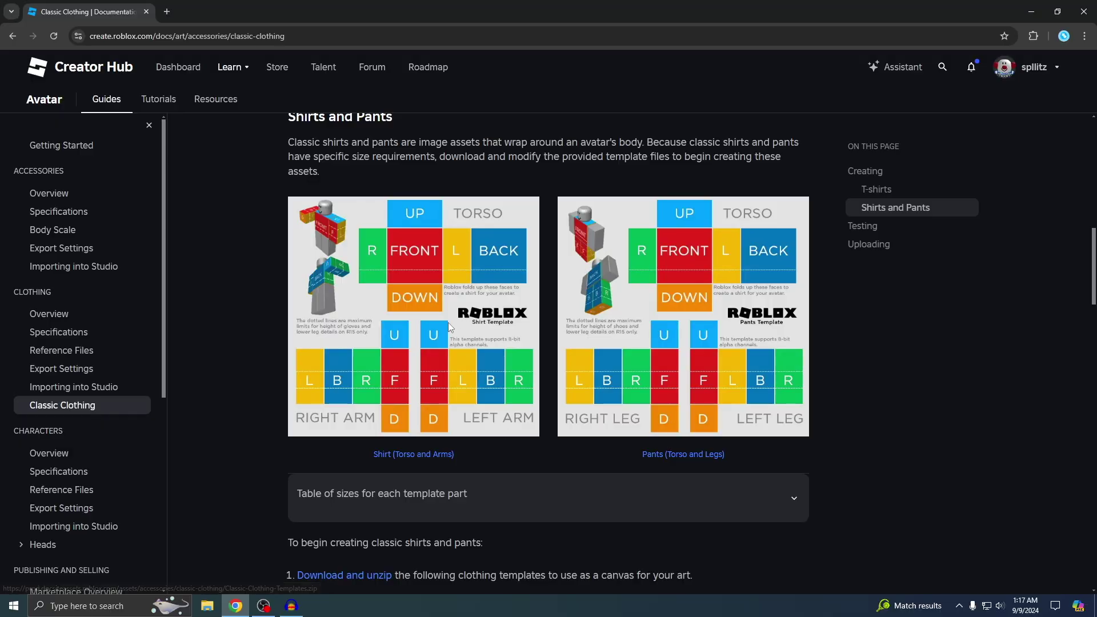
right_click(406, 299)
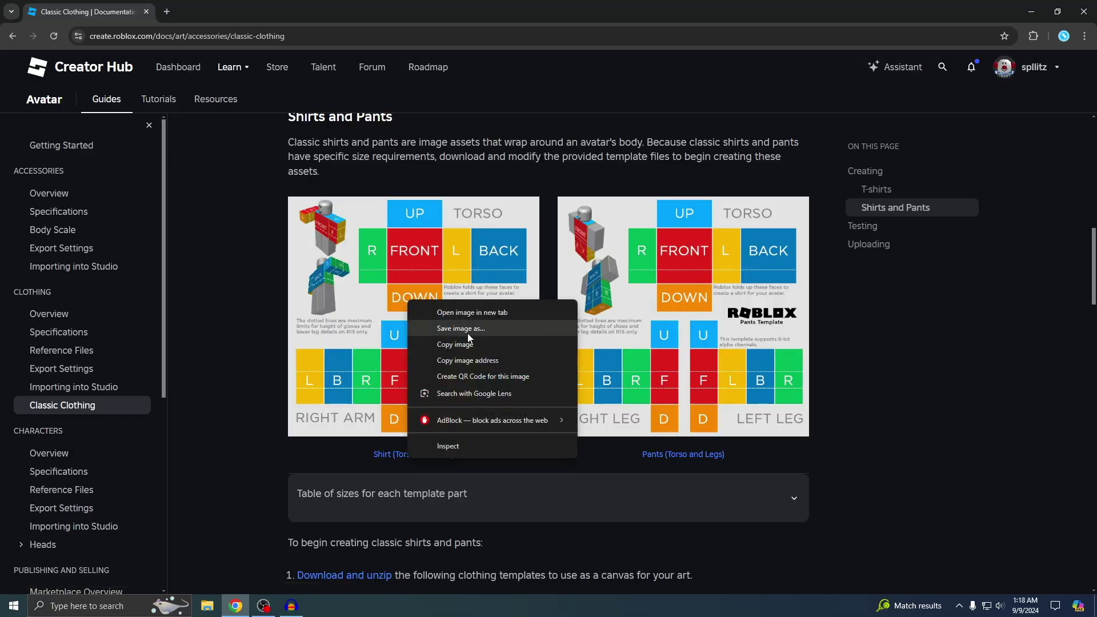
left_click(463, 347)
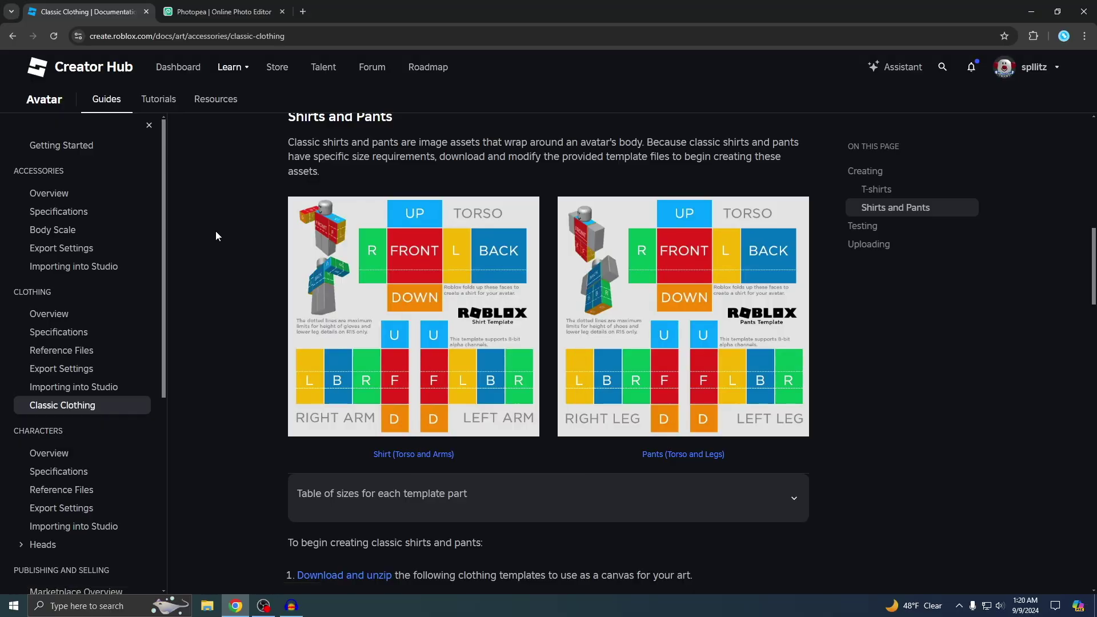
Paste the copied shirt template into Photopea as image.psd, allowing clipboard access.
left_click(222, 11)
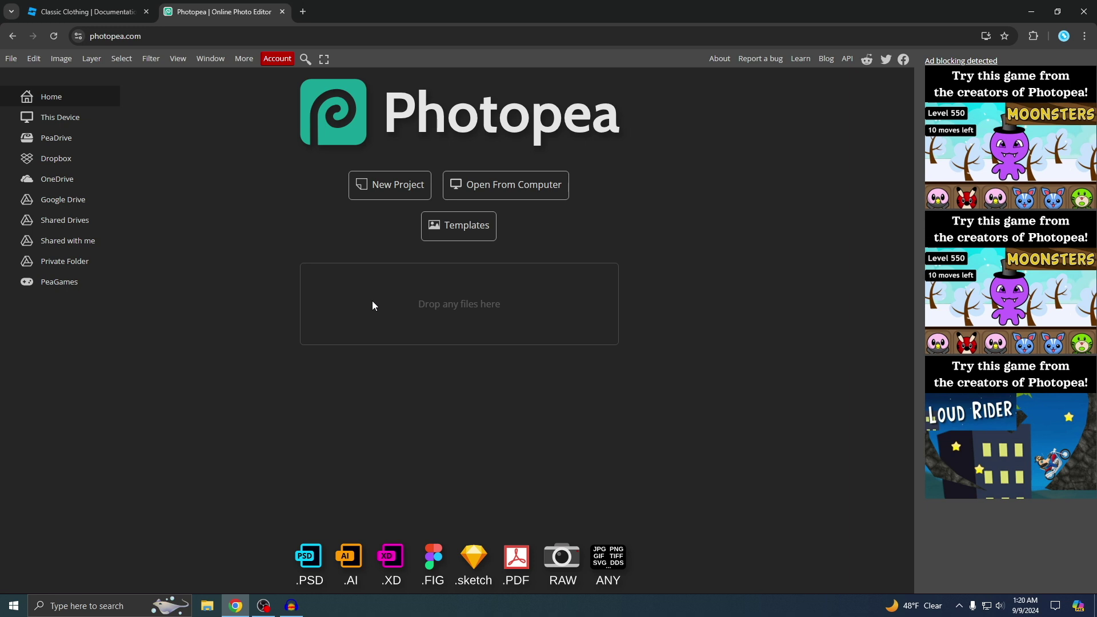
key("ctrl+v")
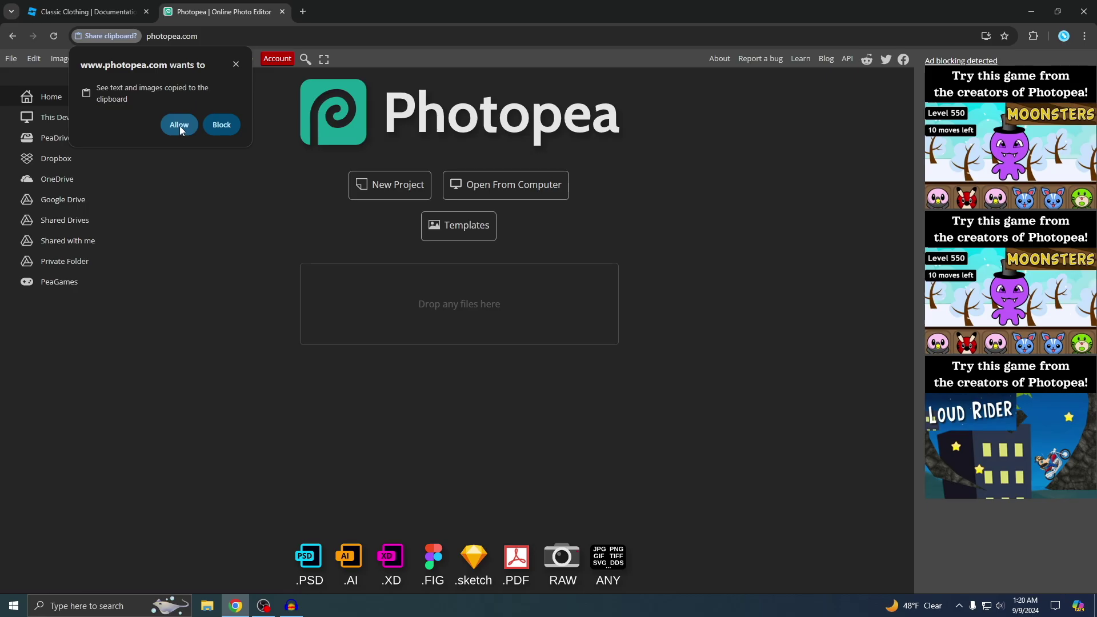
left_click(273, 184)
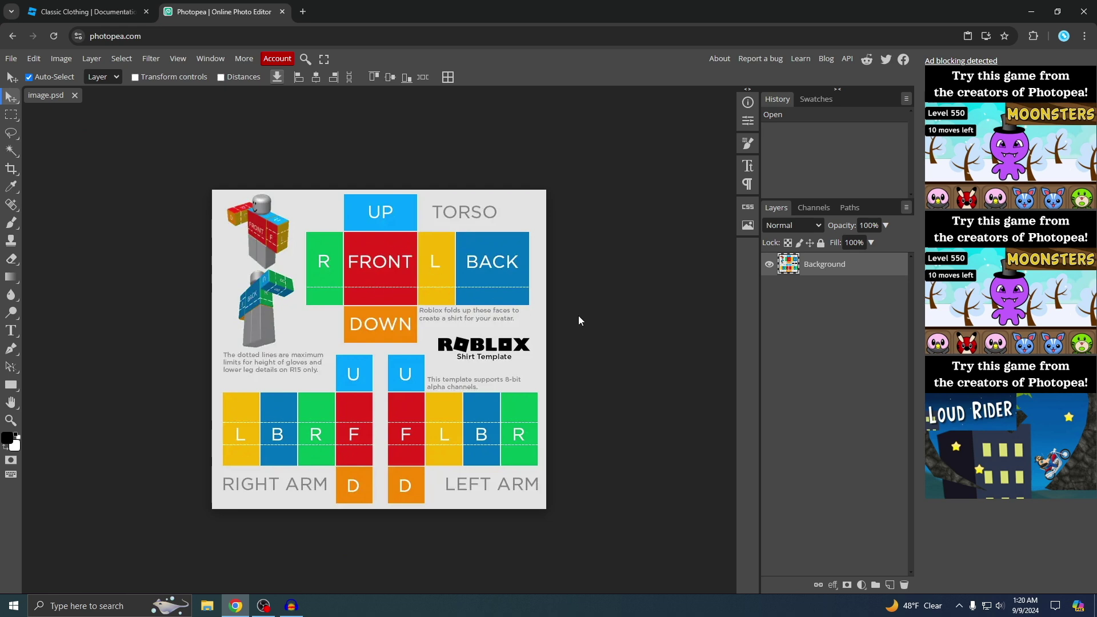
Fit the template to view and erase the torso's R, FRONT, UP, L, BACK and DOWN faces with Quick Selection.
key("ctrl+0")
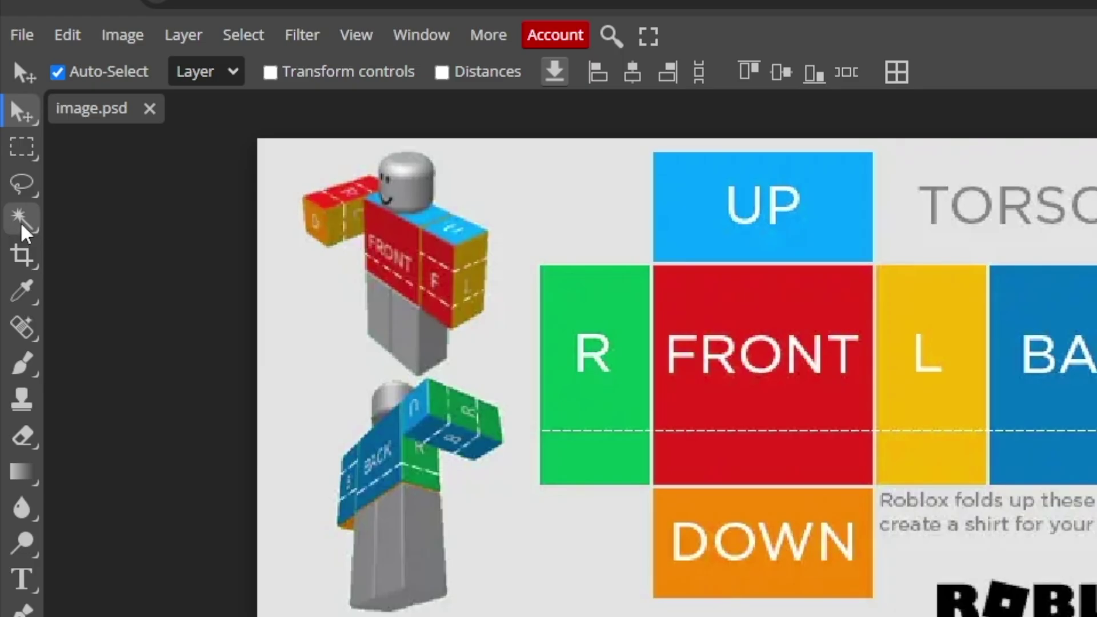
mouse_move(24, 228)
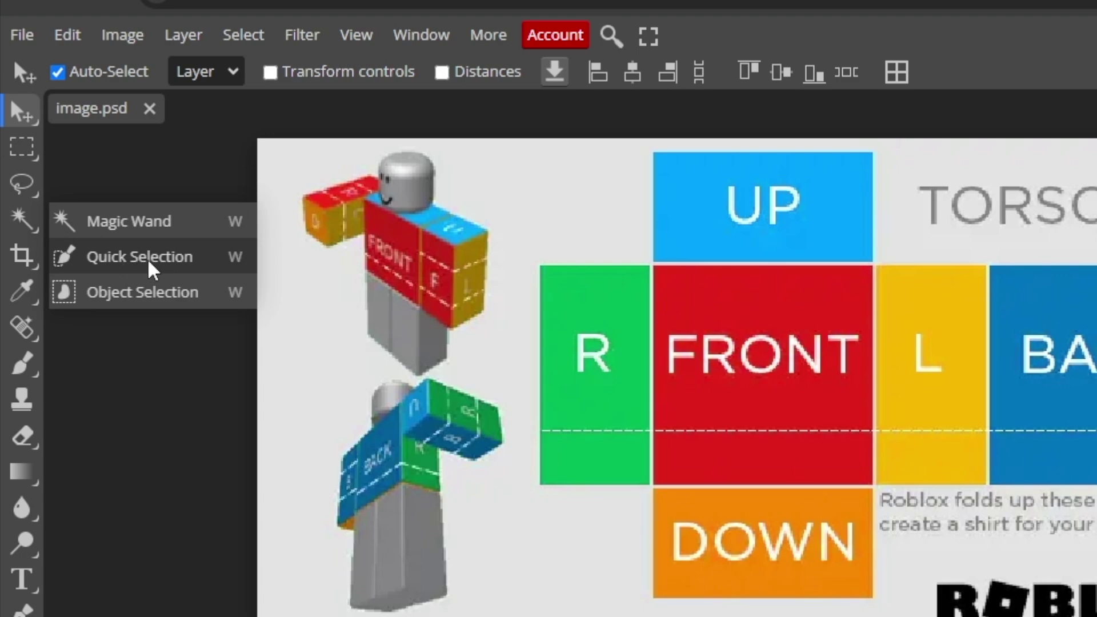
left_click(141, 258)
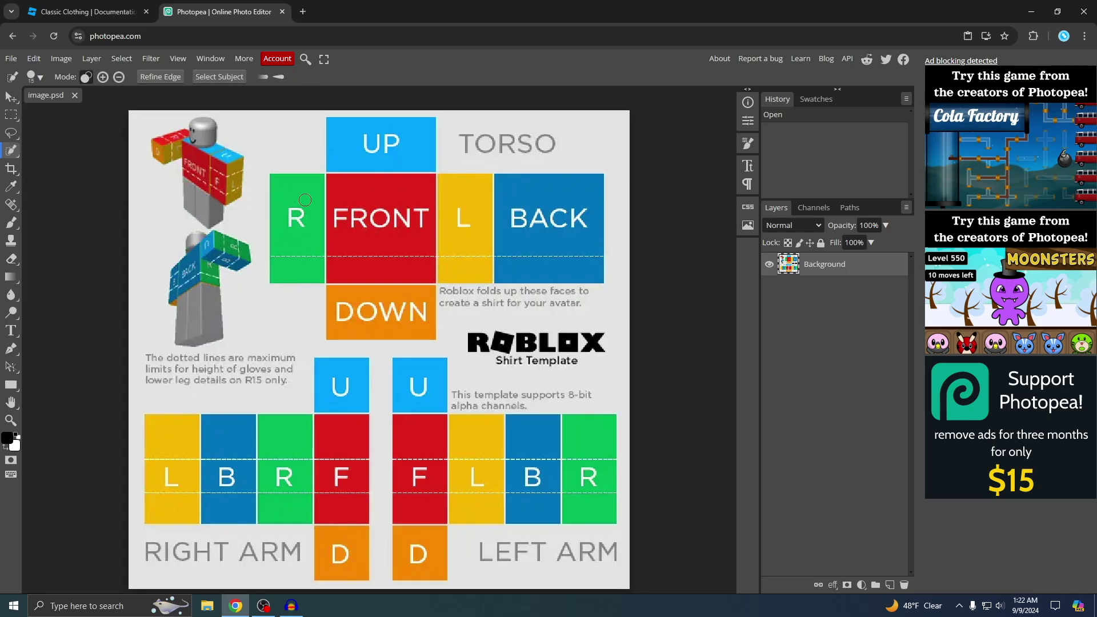
left_click(295, 190)
key("Delete")
left_click(382, 192)
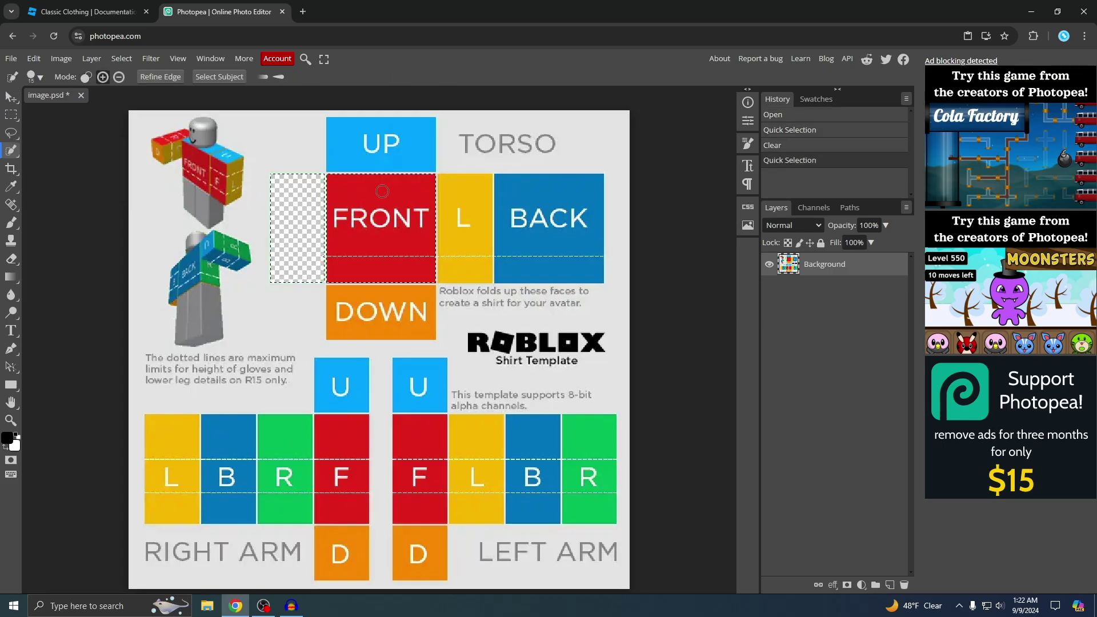
key("Delete")
left_click(421, 131)
key("Delete")
left_click(462, 194)
key("Delete")
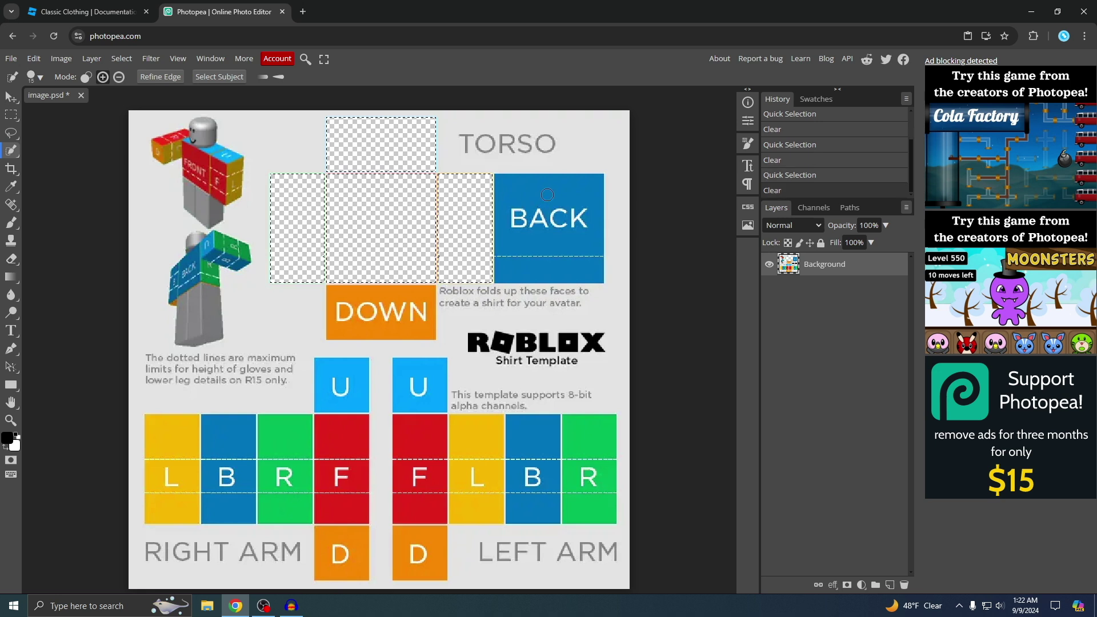
left_click(537, 229)
key("Delete")
left_click(382, 295)
key("Delete")
Erase the right arm's L, B, R, F and U faces to transparency.
left_click(147, 454)
key("Delete")
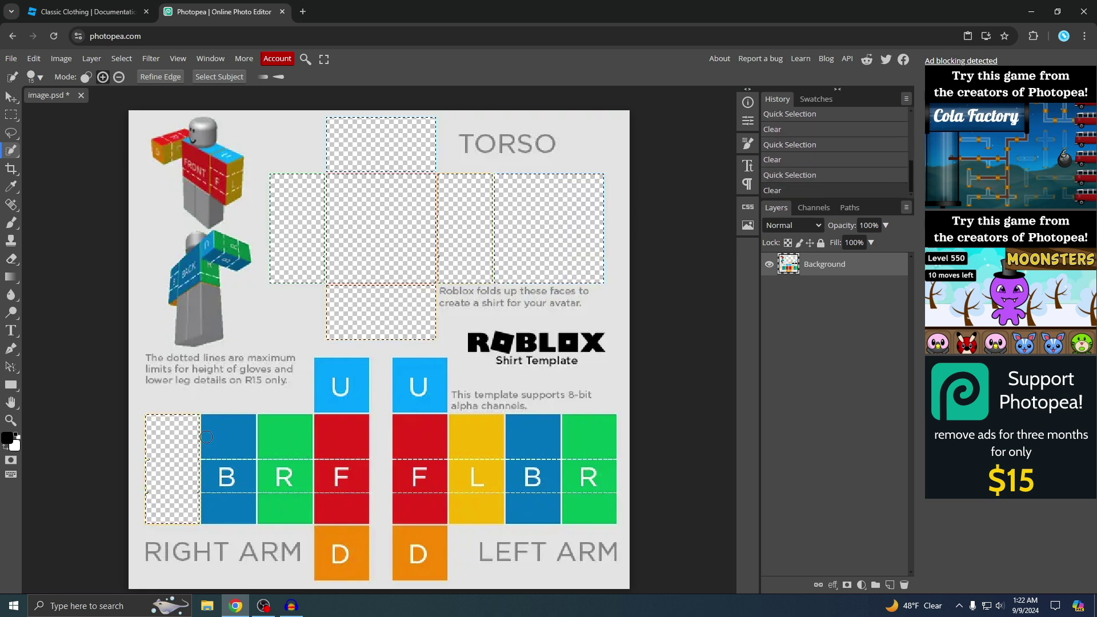
left_click(229, 446)
key("Delete")
left_click(264, 434)
key("Delete")
left_click(341, 433)
key("Delete")
left_click(348, 380)
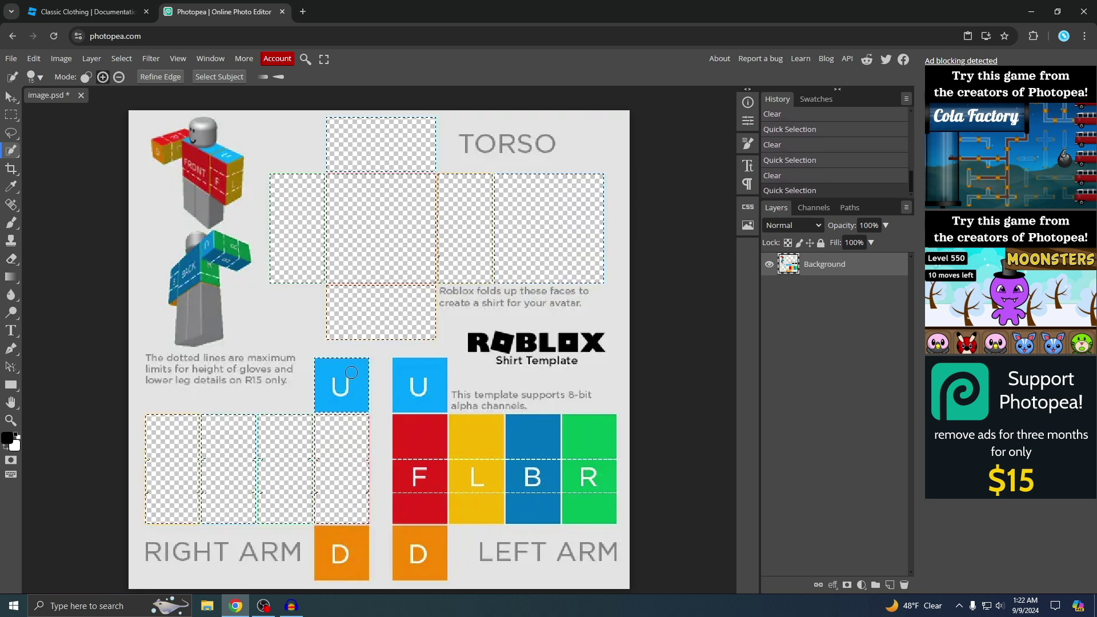
key("Delete")
Erase the left arm's faces and both arms' D faces, then deselect.
left_click(421, 374)
key("Delete")
left_click(420, 435)
key("Delete")
left_click(476, 437)
key("Delete")
left_click(532, 437)
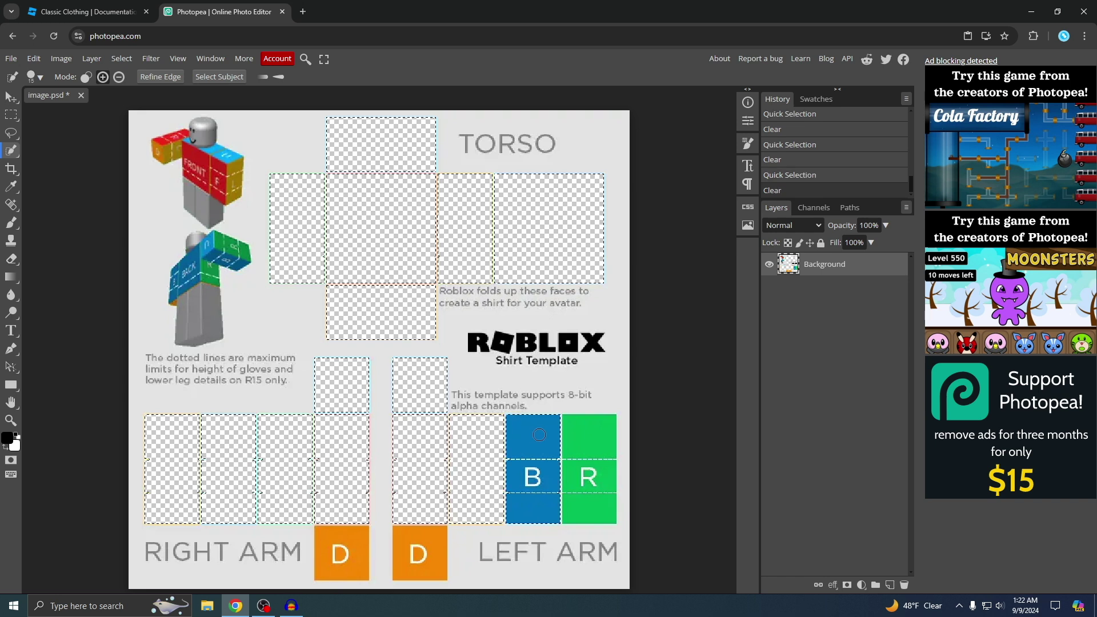
key("Delete")
left_click(590, 435)
key("Delete")
left_click(426, 543)
key("Delete")
left_click(346, 543)
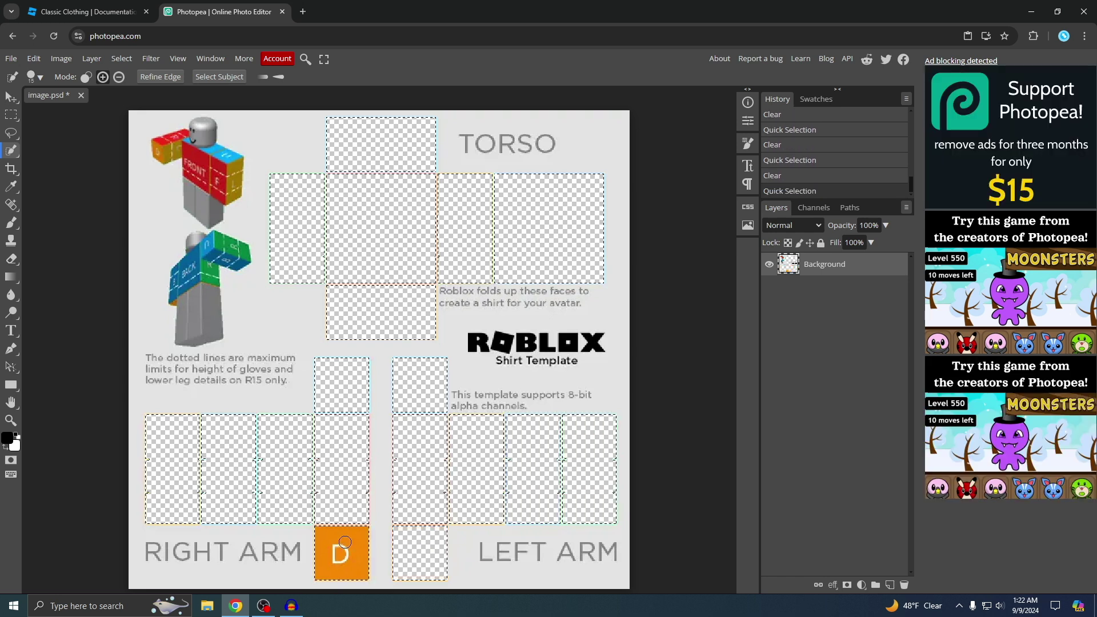
key("Delete")
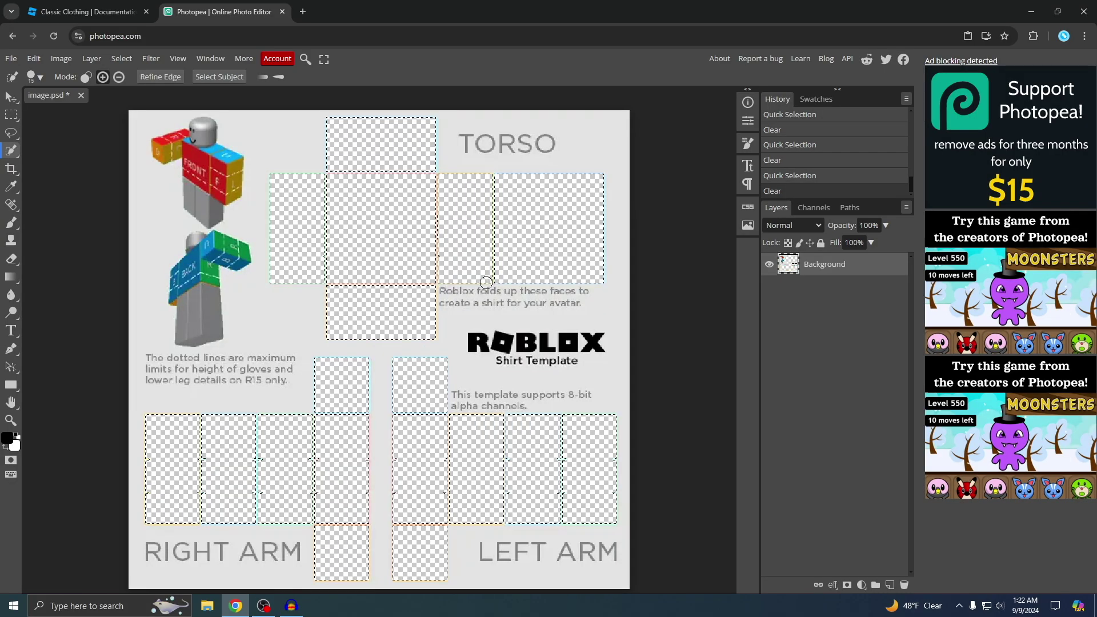
key("ctrl+d")
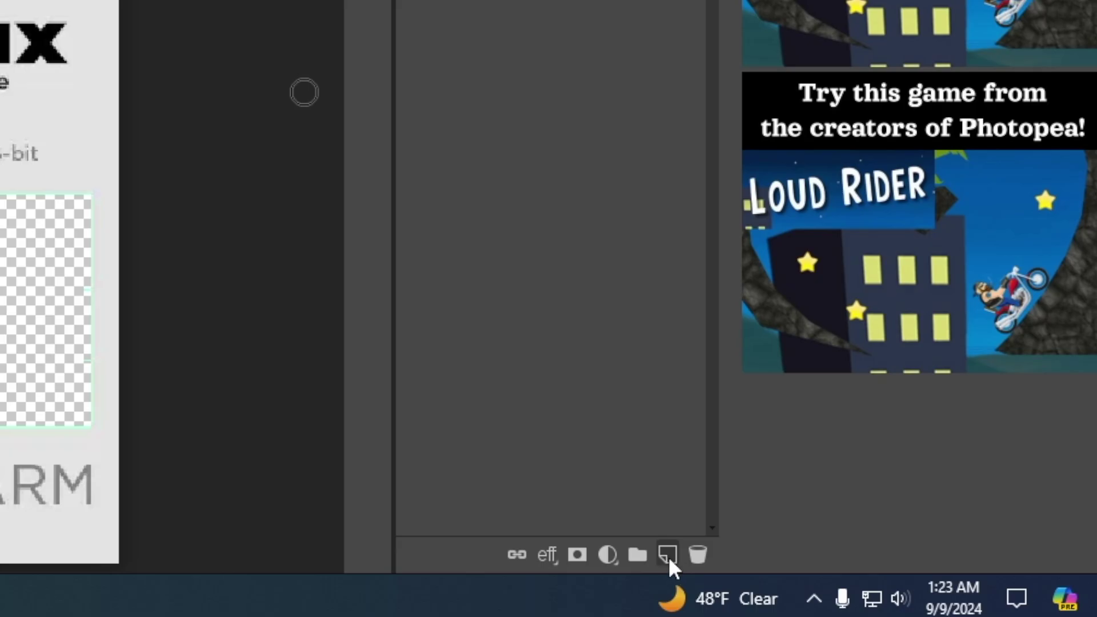
Create an empty Layer 1 above the cleared template layer.
left_click(668, 556)
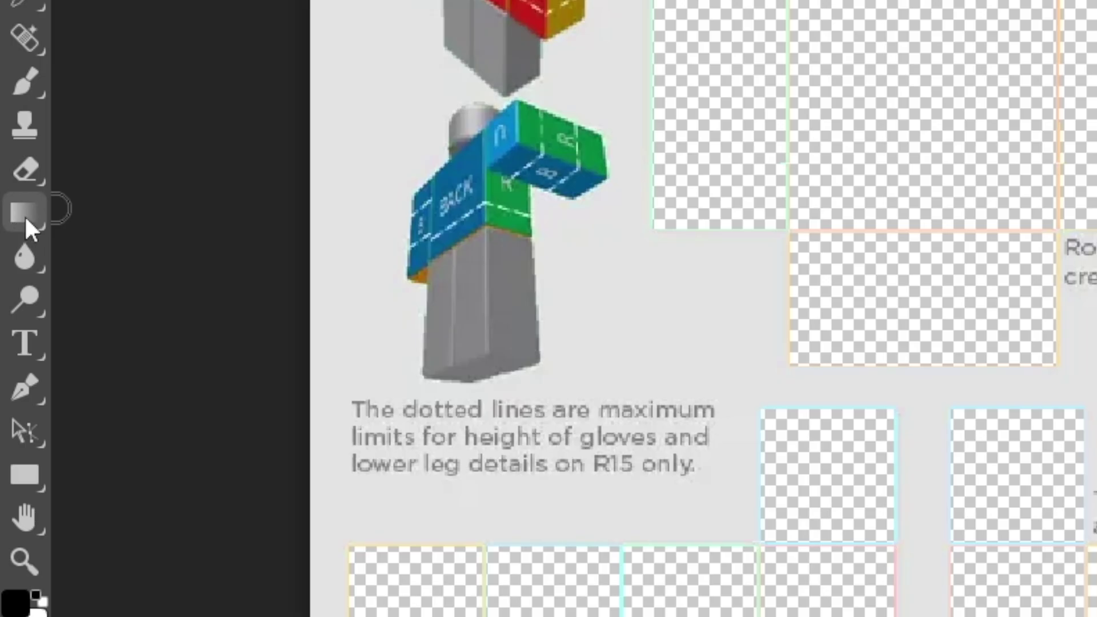
right_click(24, 214)
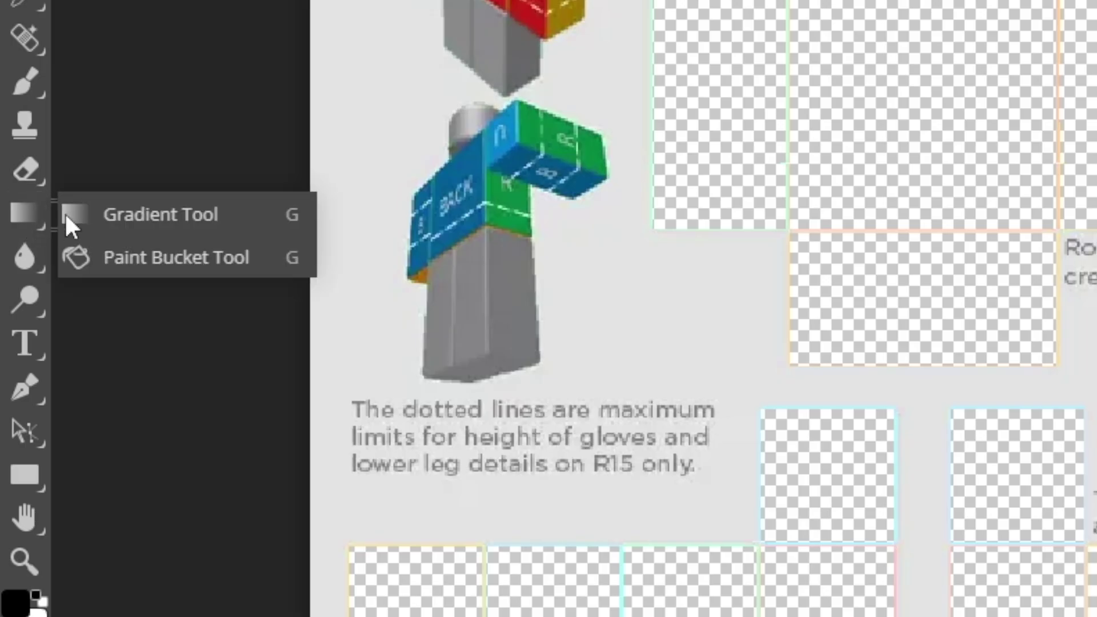
Fill Layer 1 with solid blue #004eff using the Paint Bucket.
left_click(160, 257)
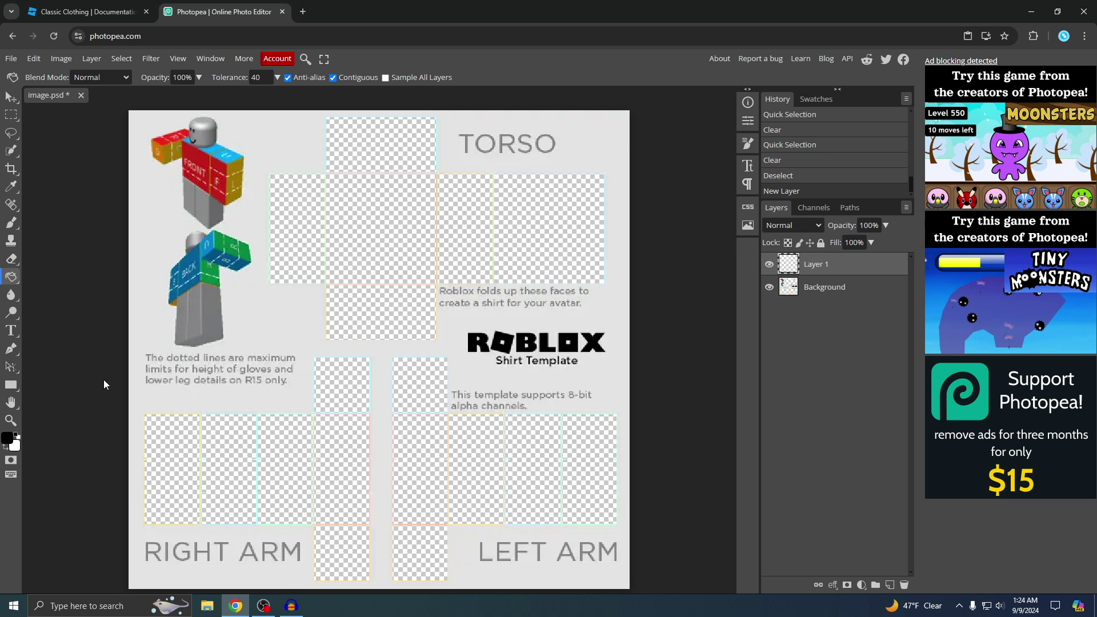
left_click(8, 438)
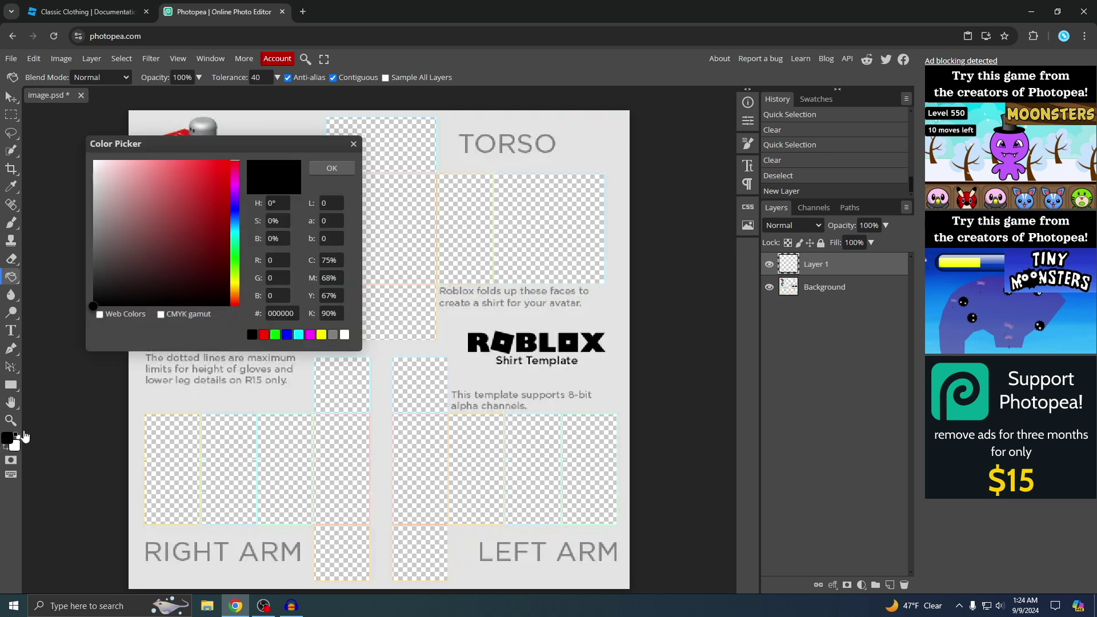
mouse_move(236, 204)
left_mouse_down()
mouse_move(235, 216)
mouse_move(238, 157)
left_mouse_up()
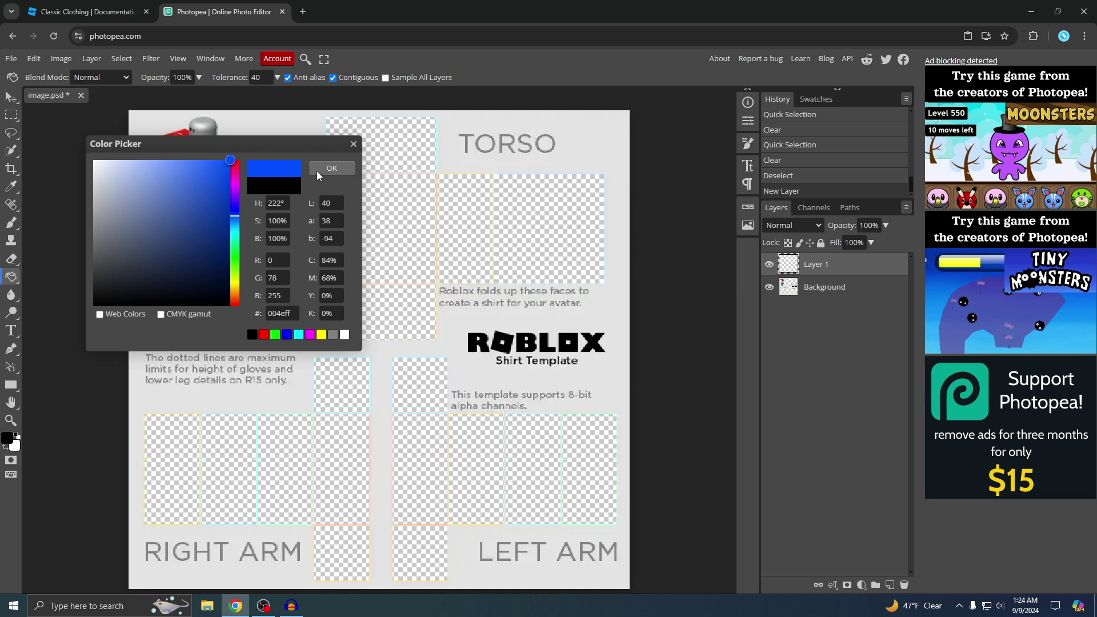
left_click(332, 167)
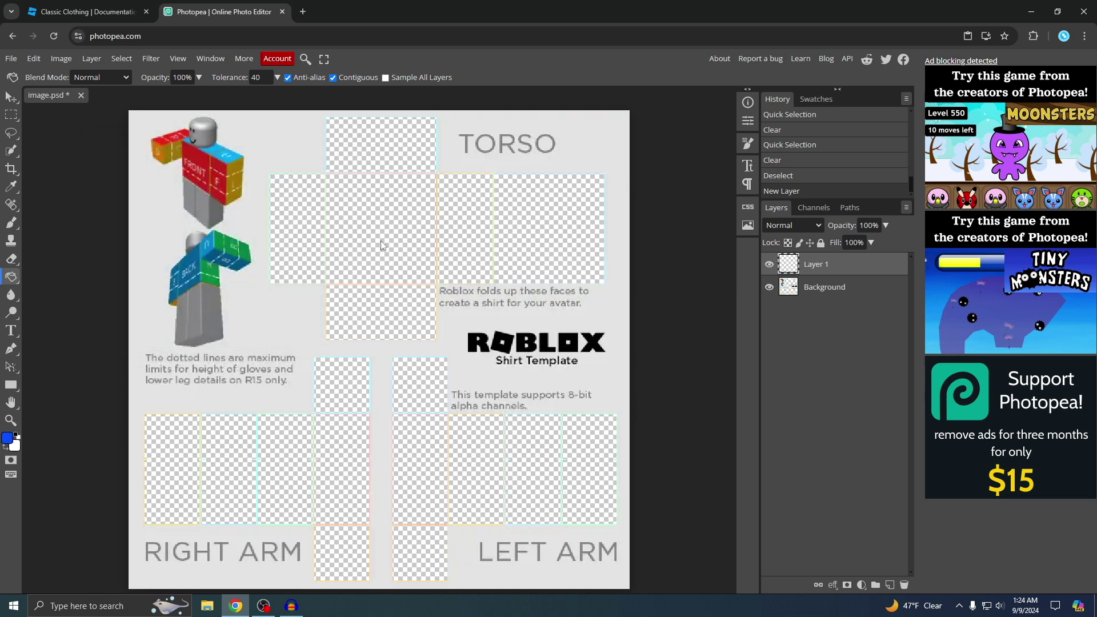
left_click(304, 314)
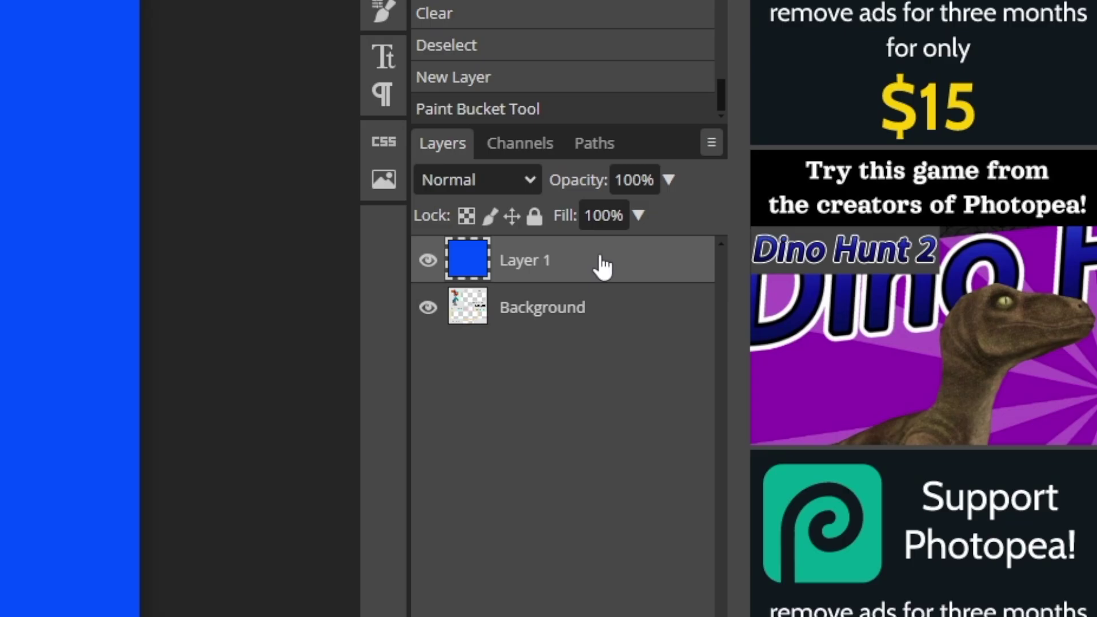
Move the blue Layer 1 below the Background template and shift it upward on the canvas.
left_click_drag(851, 267, 851, 269)
left_click_drag(599, 264, 578, 334)
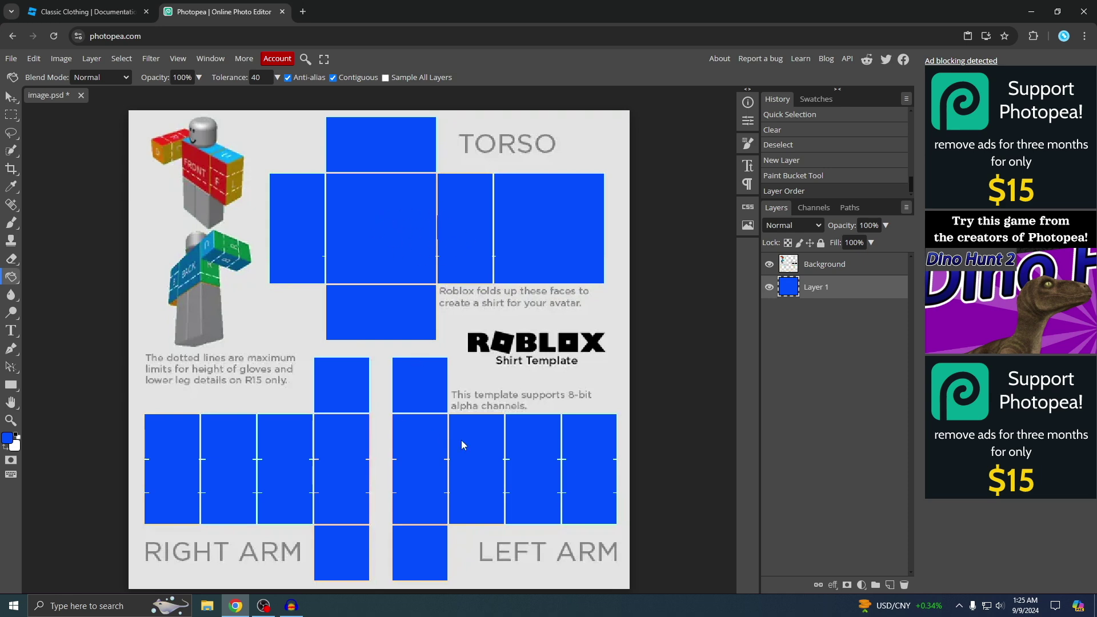
left_click_drag(420, 427, 389, 416)
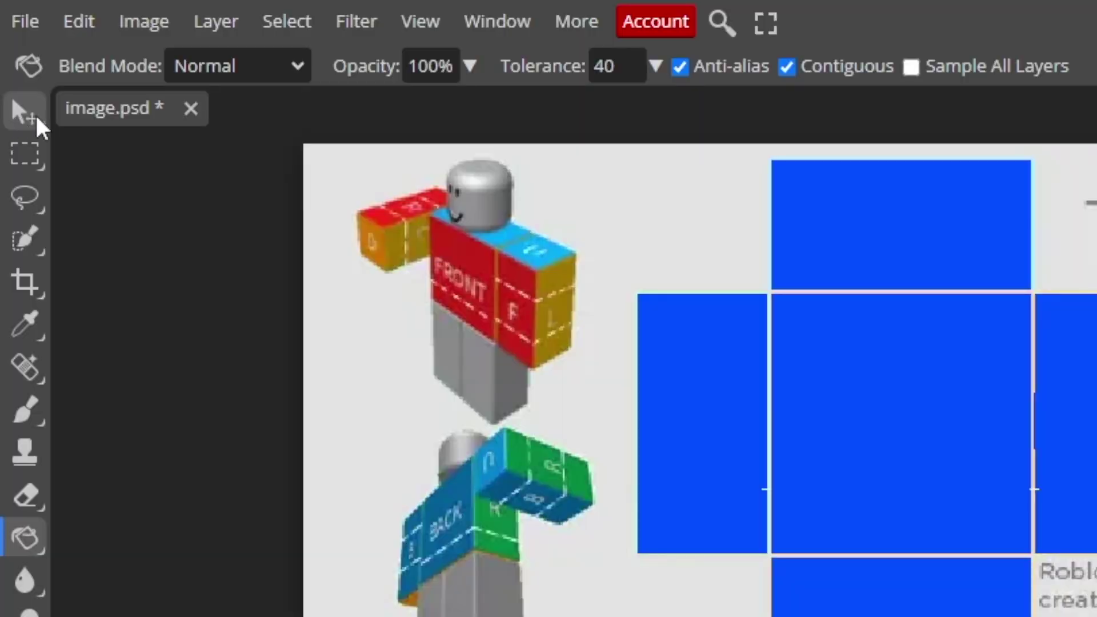
left_click(15, 101)
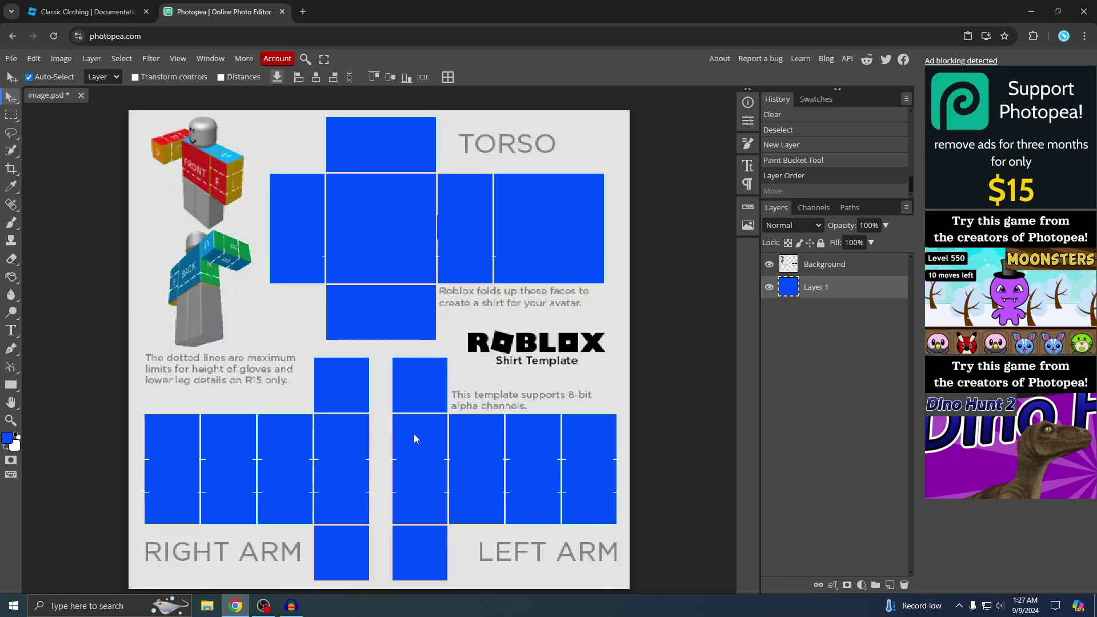
left_click_drag(413, 433, 408, 375)
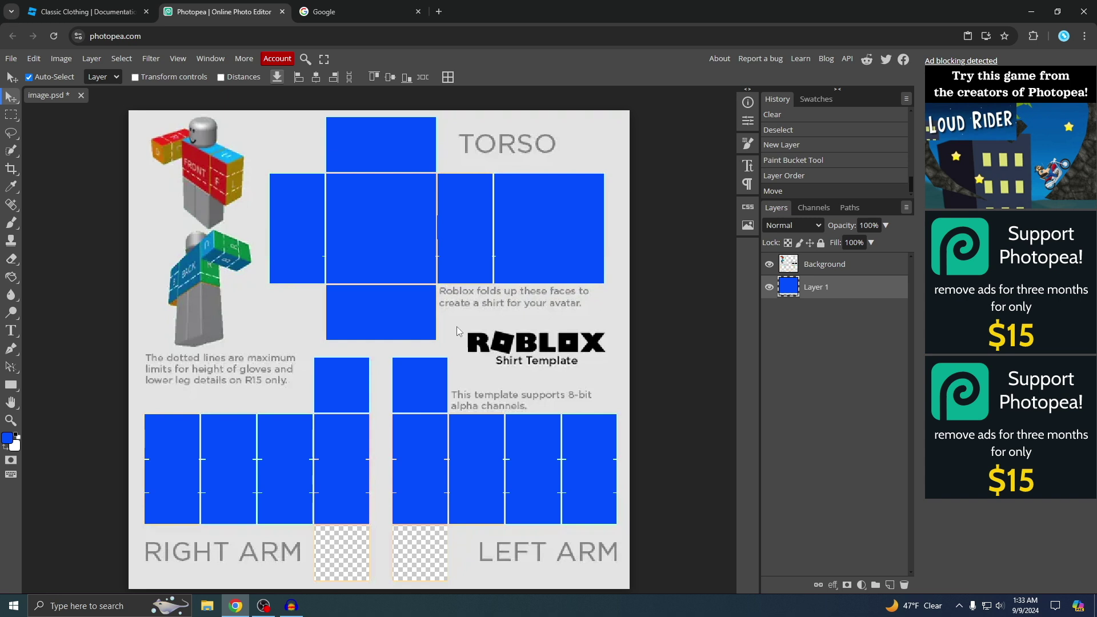
Search Google Images for 'roblox shading shirt'.
left_click(341, 4)
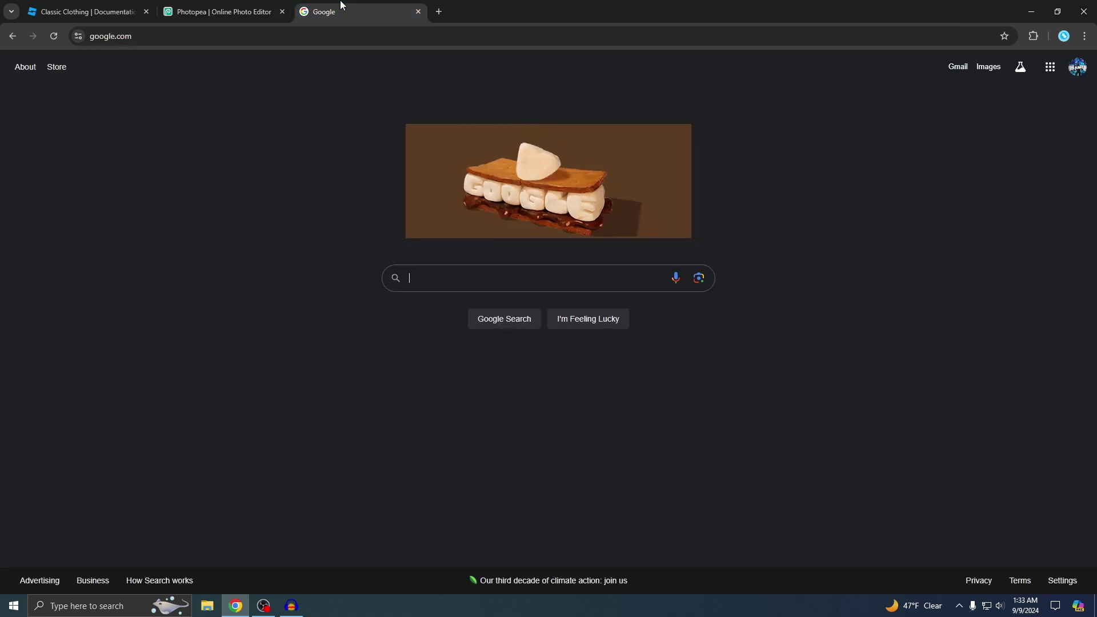
type("roblox shading shirt")
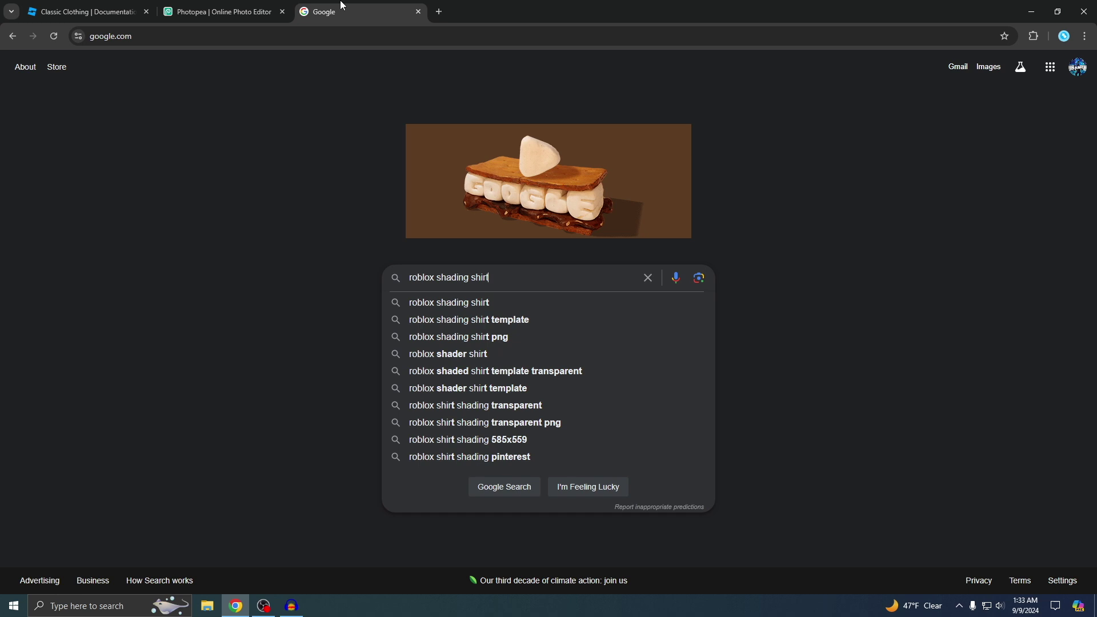
key("Return")
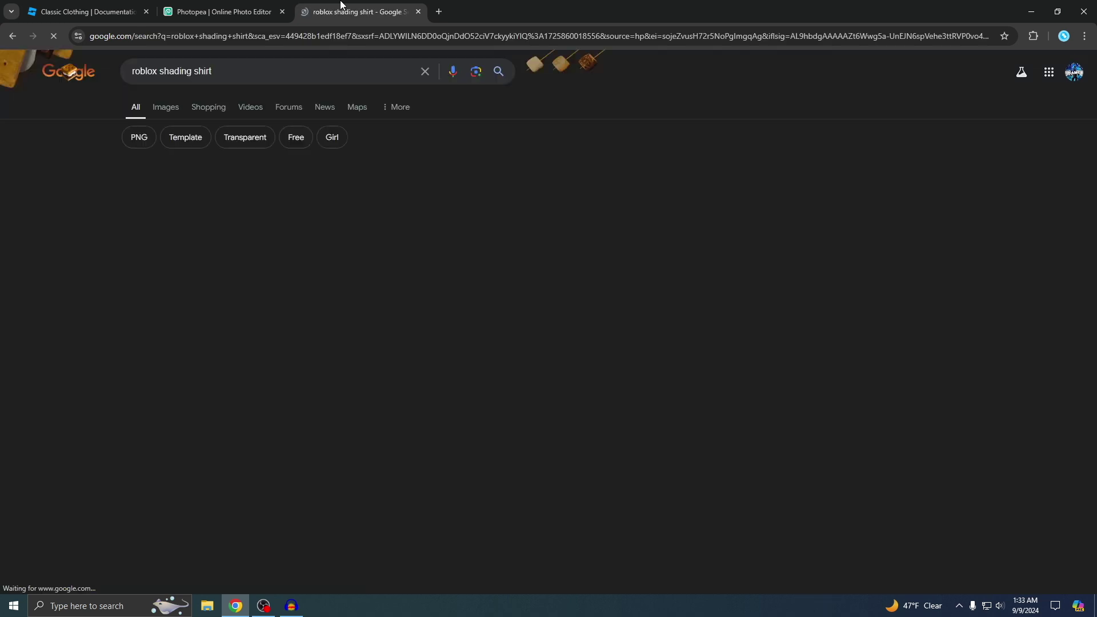
left_click(165, 112)
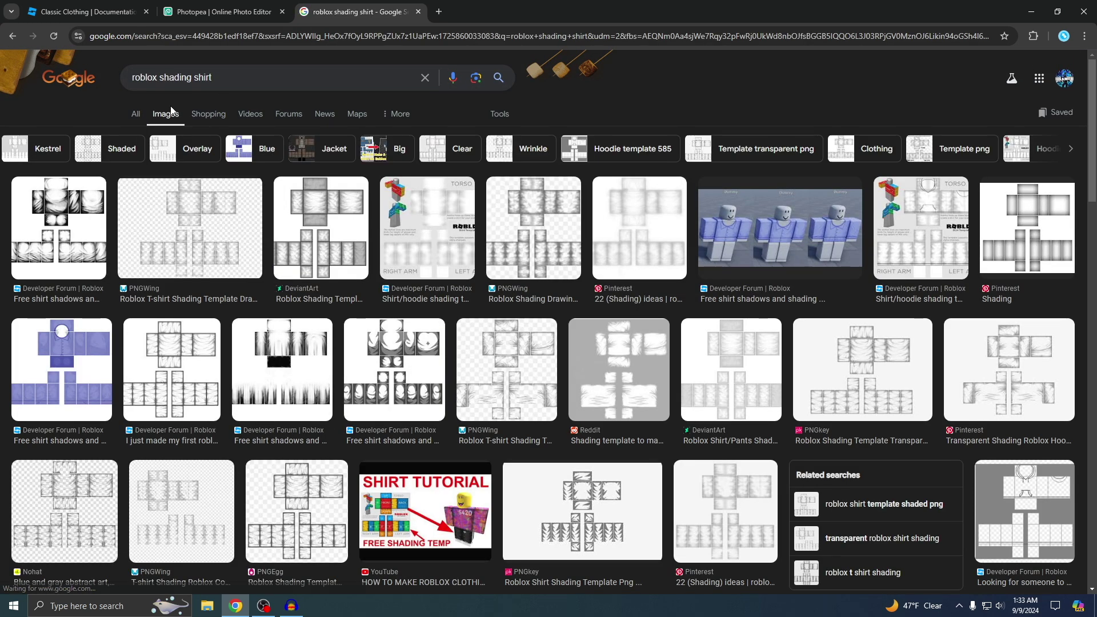
Copy the DeviantArt shading template image and return to Photopea.
left_click(326, 218)
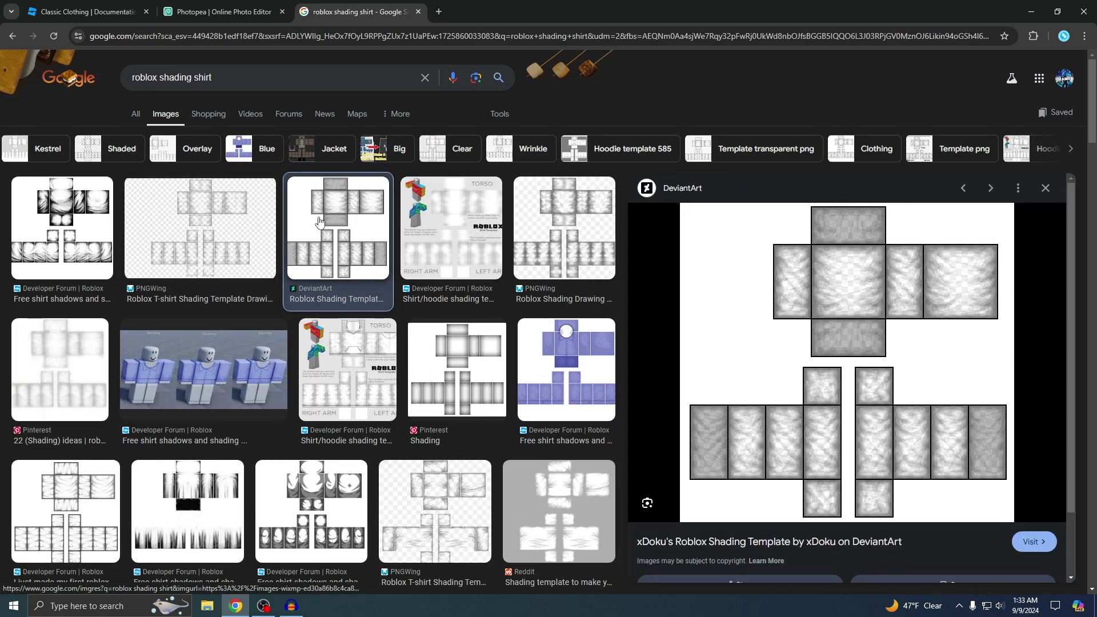
right_click(765, 314)
left_click(815, 211)
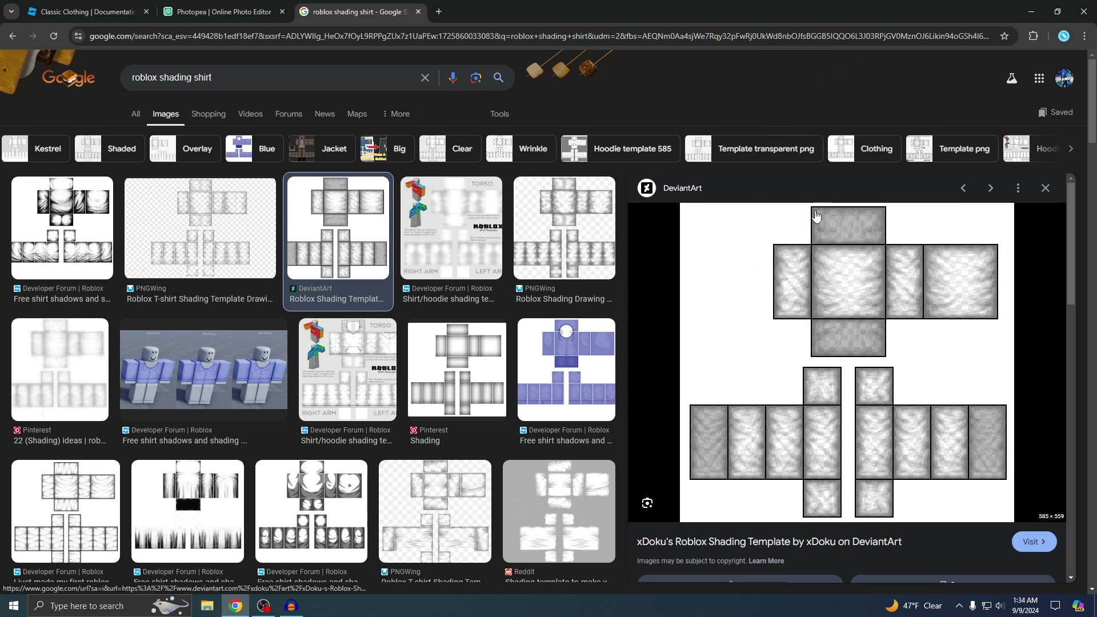
left_click(247, 7)
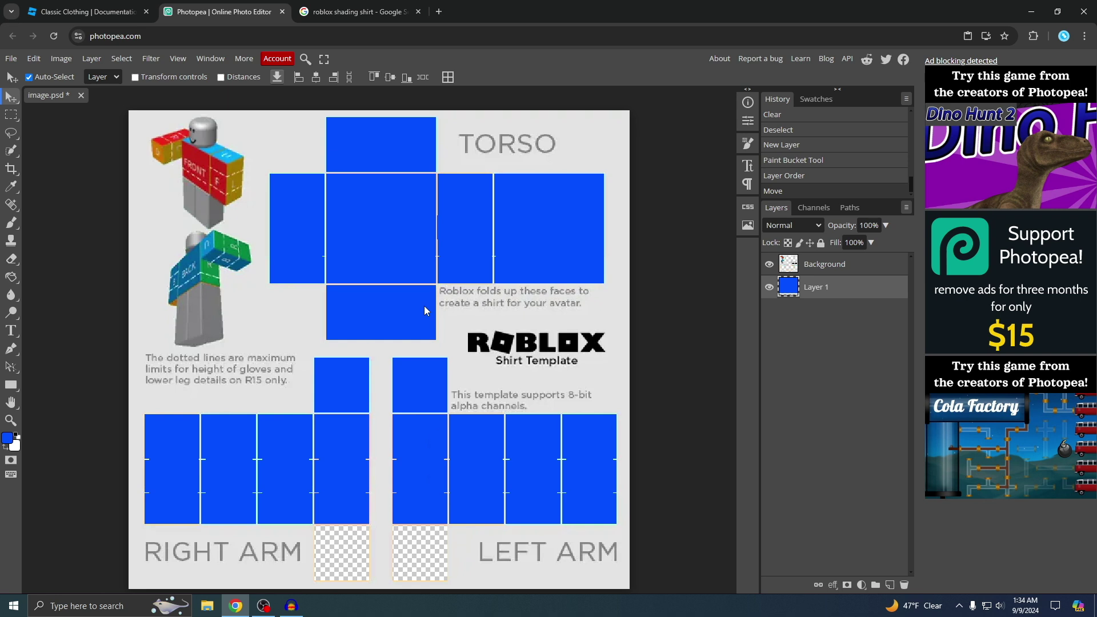
Paste the shading template as Layer 2 and clear both lower arm squares to transparency.
key("ctrl+v")
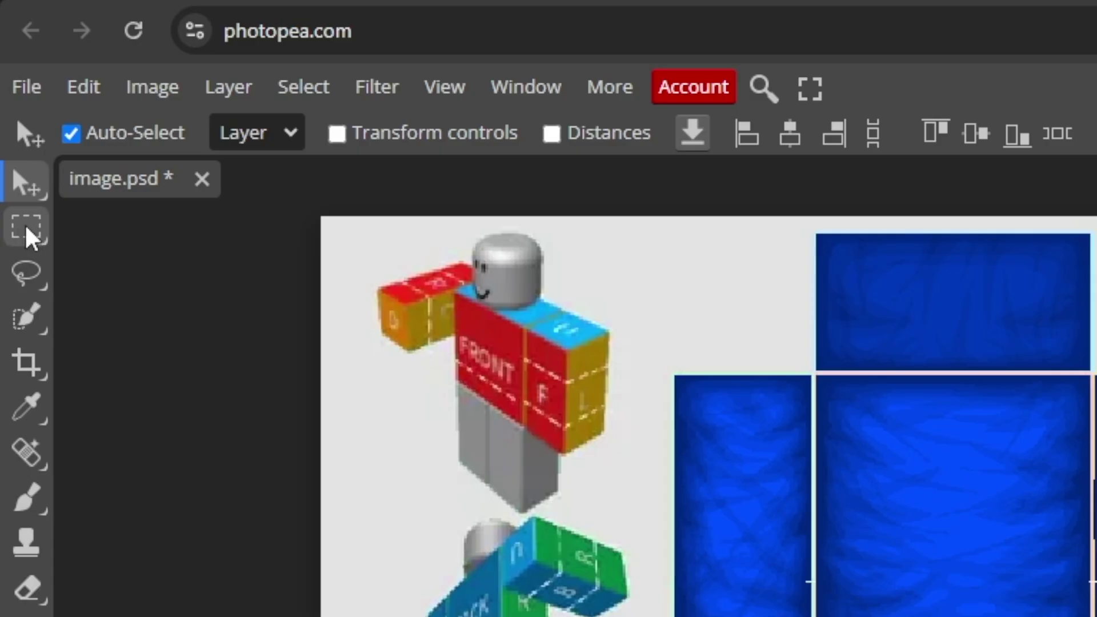
left_click(11, 114)
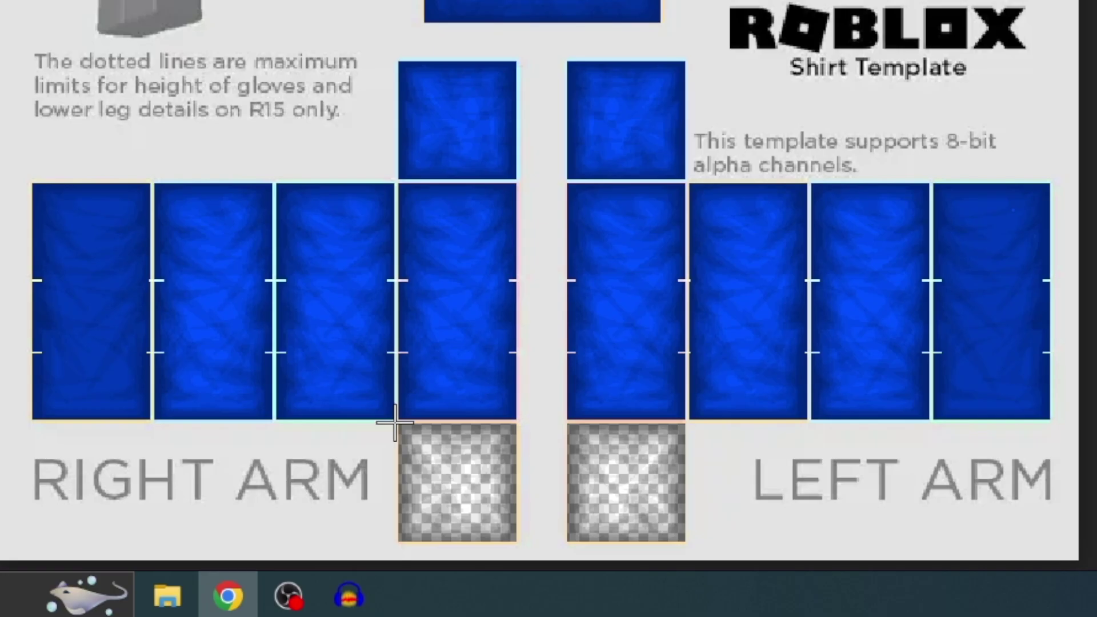
left_click_drag(312, 525, 391, 554)
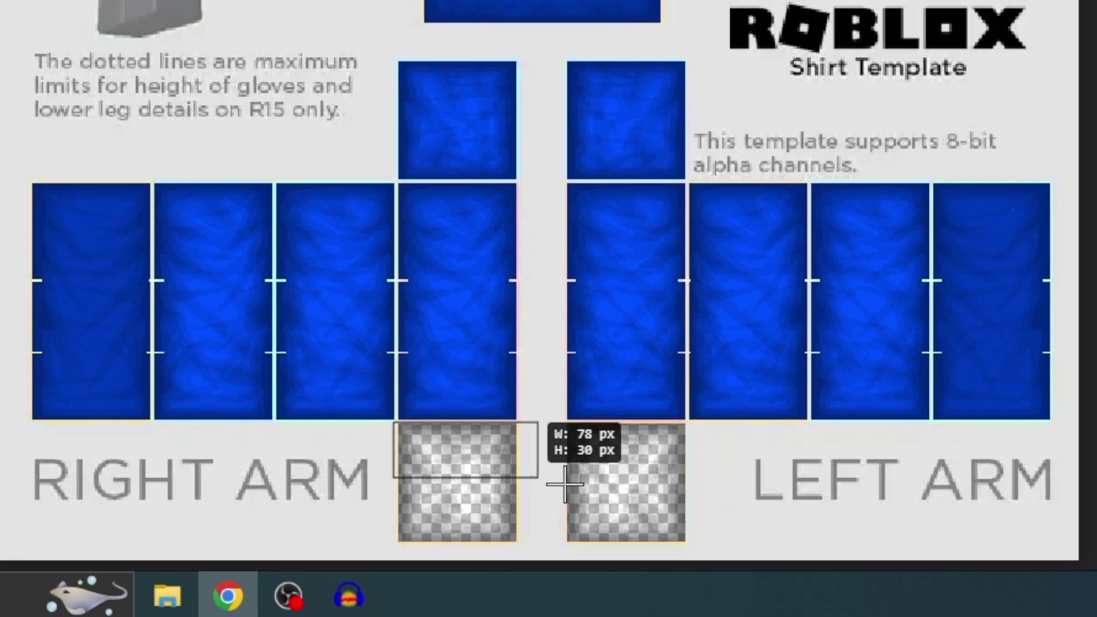
left_click_drag(564, 483, 688, 548)
key("Delete")
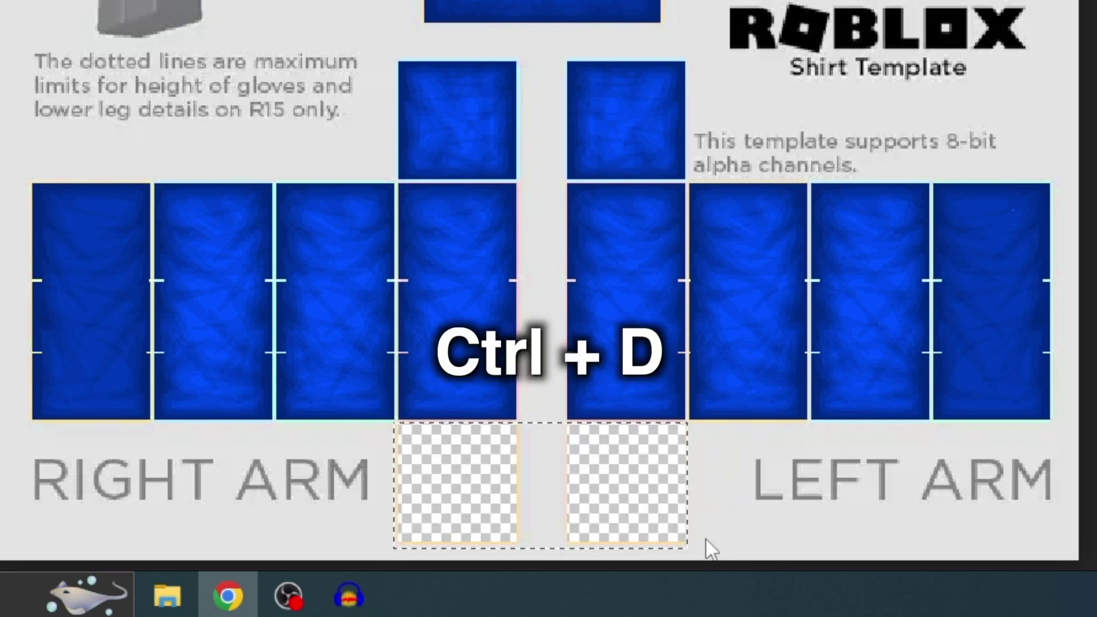
key("ctrl+d")
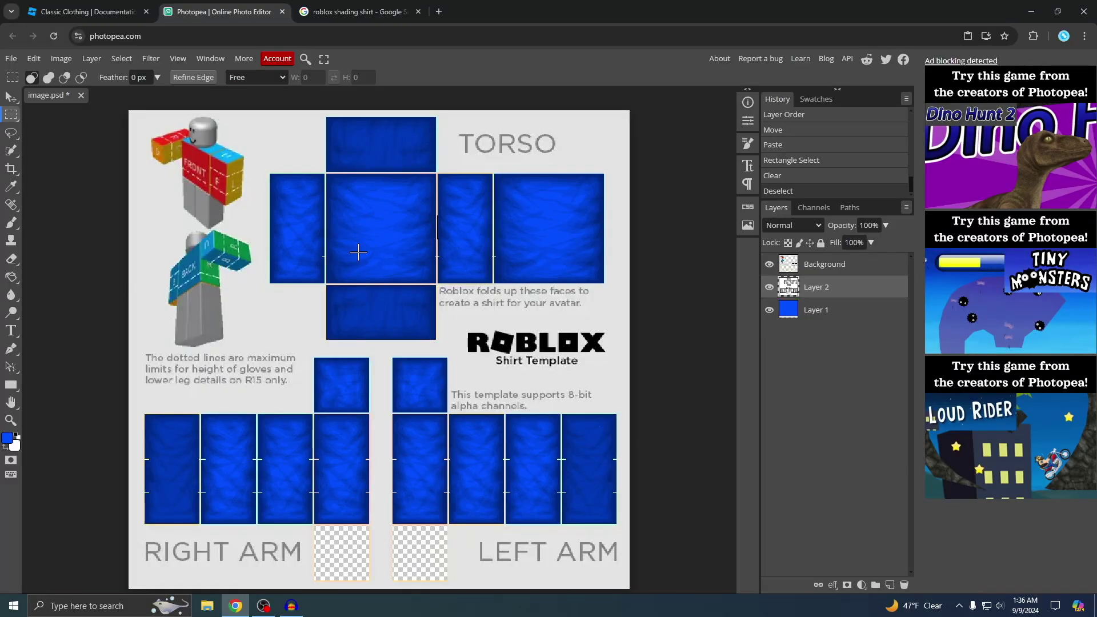
Replace the Google search with 'subscribe button' image results.
left_click(354, 11)
key("ctrl+a")
type("s")
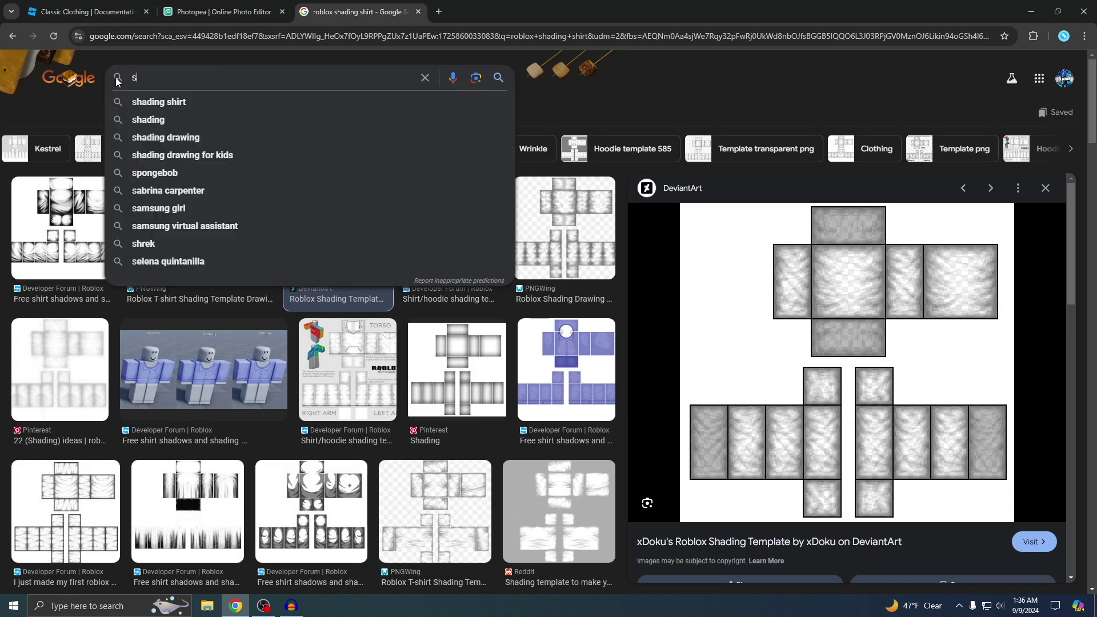
type("ubscribe button")
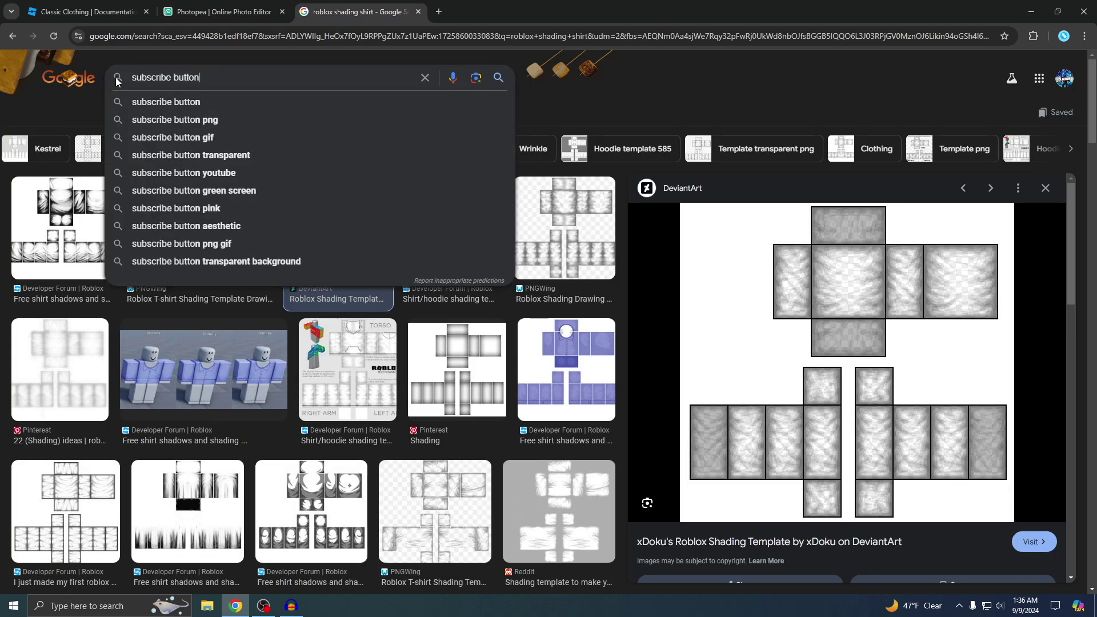
key("Return")
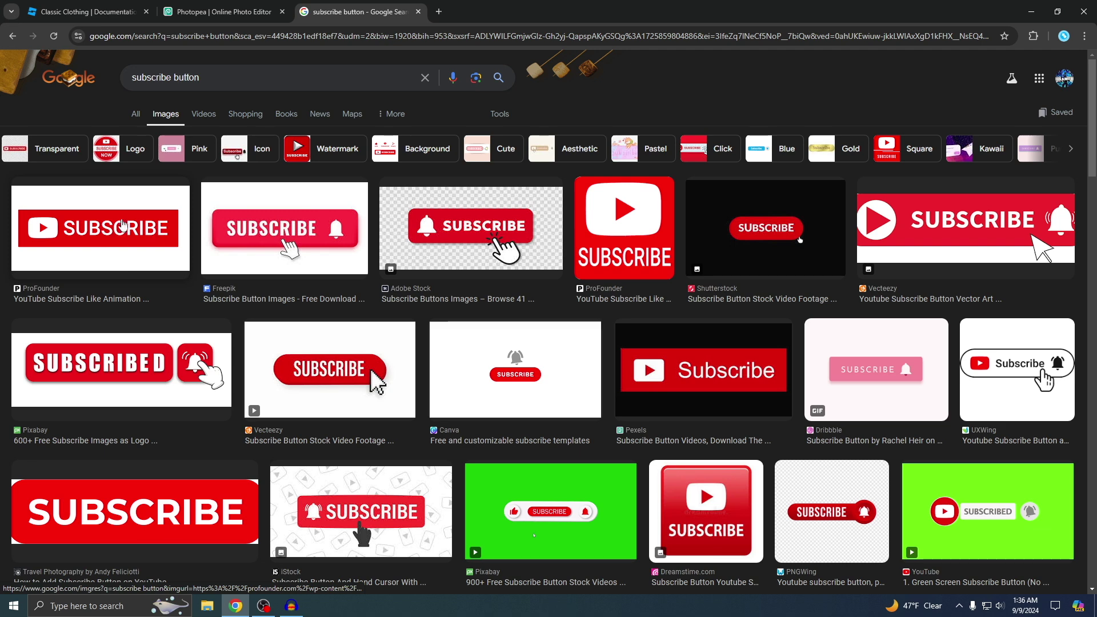
Copy the first YouTube subscribe button image and return to Photopea.
left_click(121, 225)
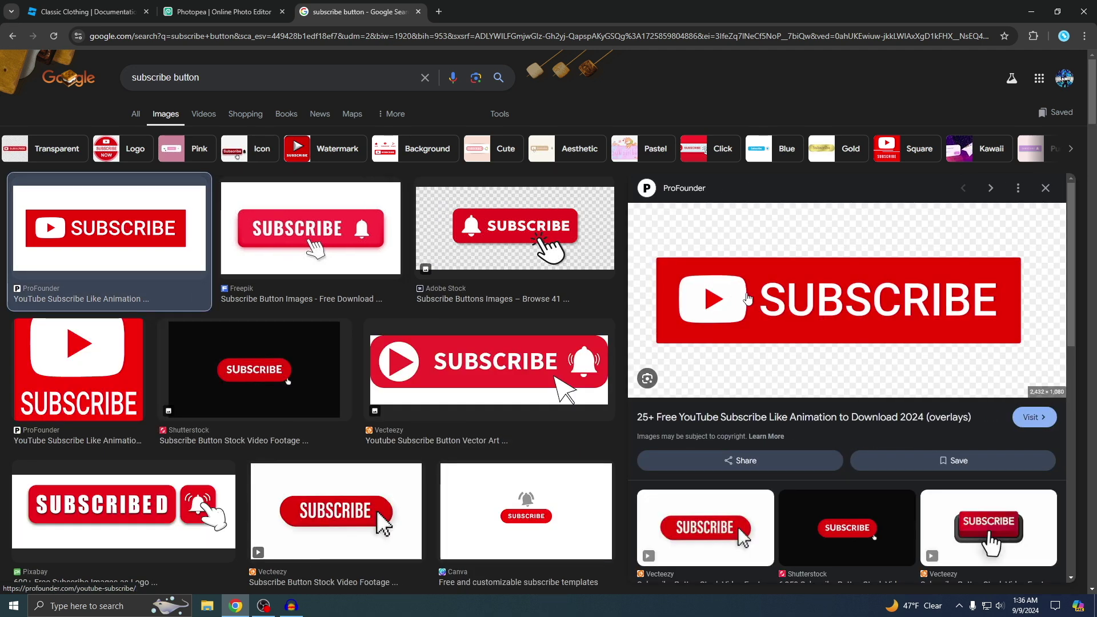
right_click(742, 298)
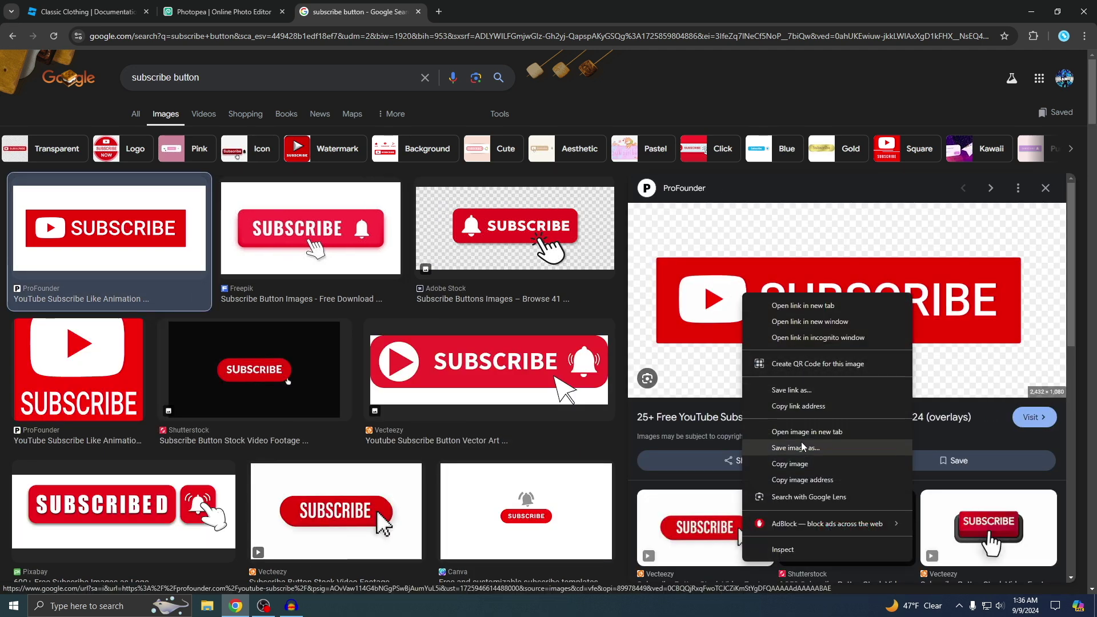
left_click(795, 464)
left_click(223, 11)
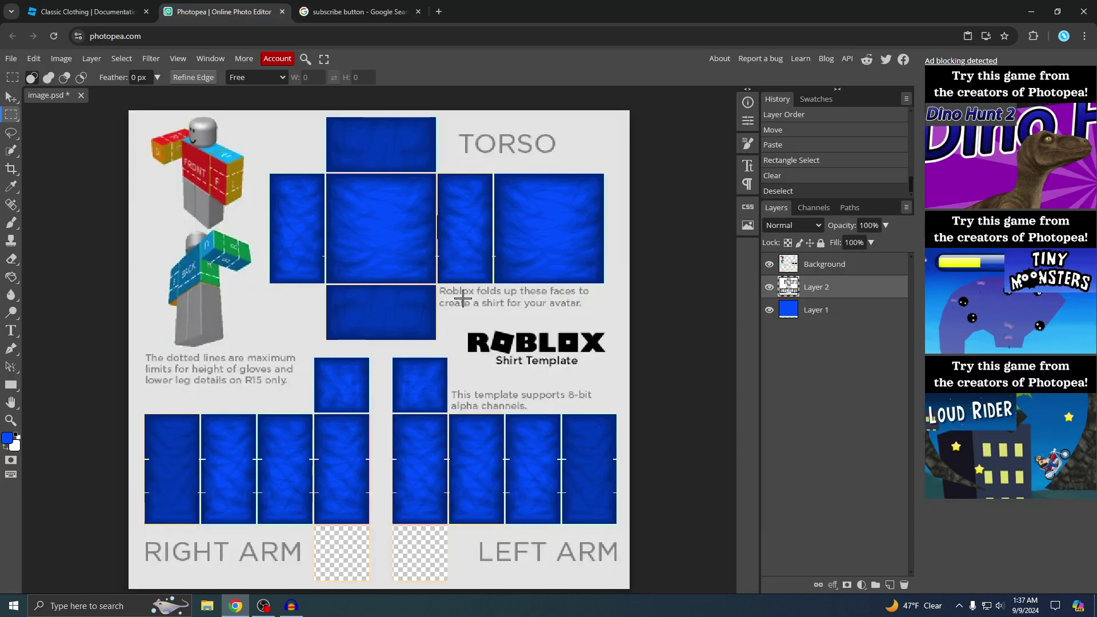
Paste the subscribe button as Layer 3, scale it to 5.62% and place it on the torso front.
key("ctrl+v")
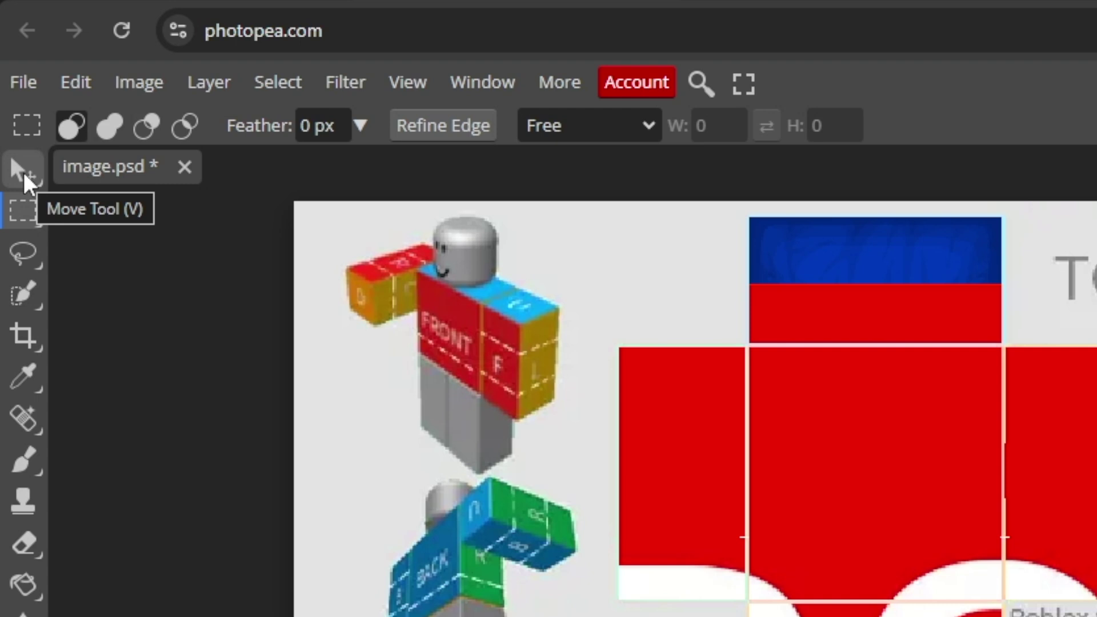
left_click(23, 172)
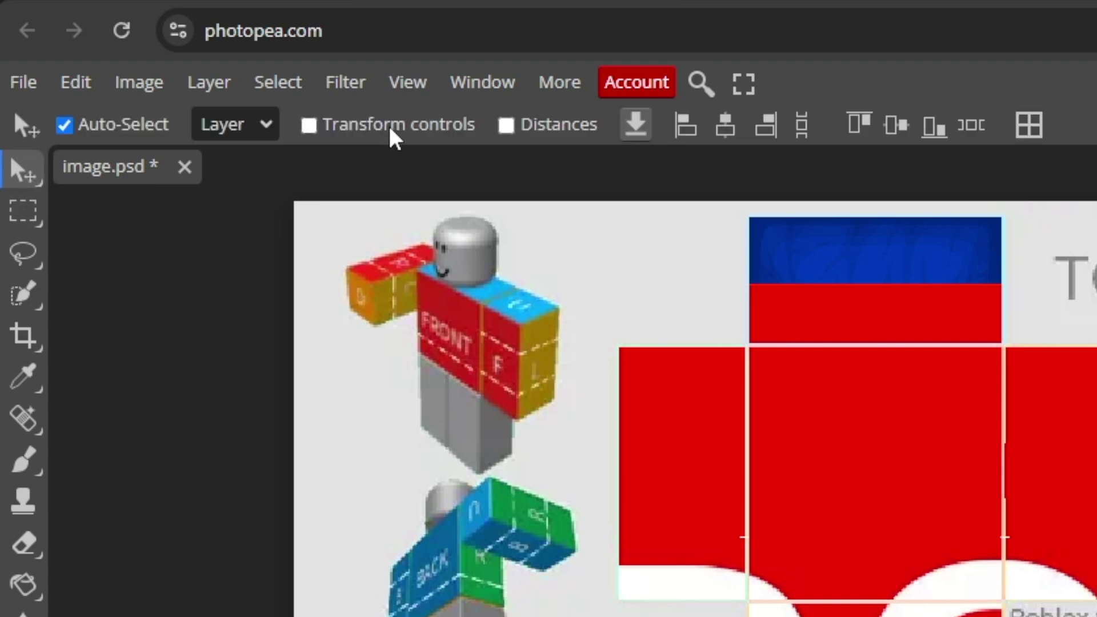
left_click(379, 135)
left_click_drag(783, 428, 917, 616)
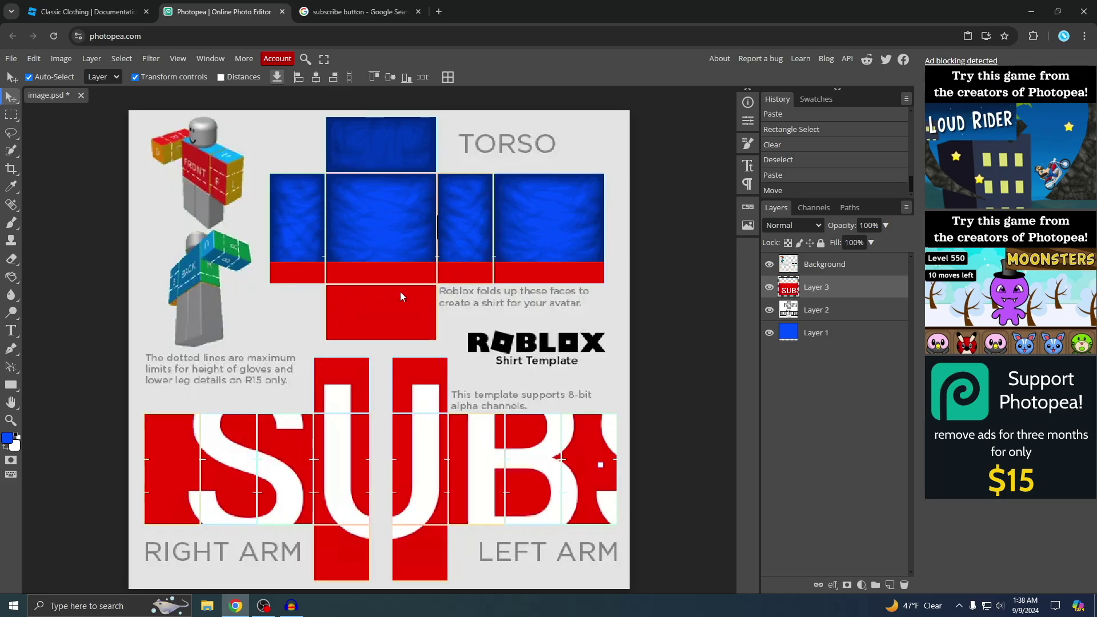
left_click_drag(400, 292, 790, 284)
left_click_drag(366, 180, 409, 240)
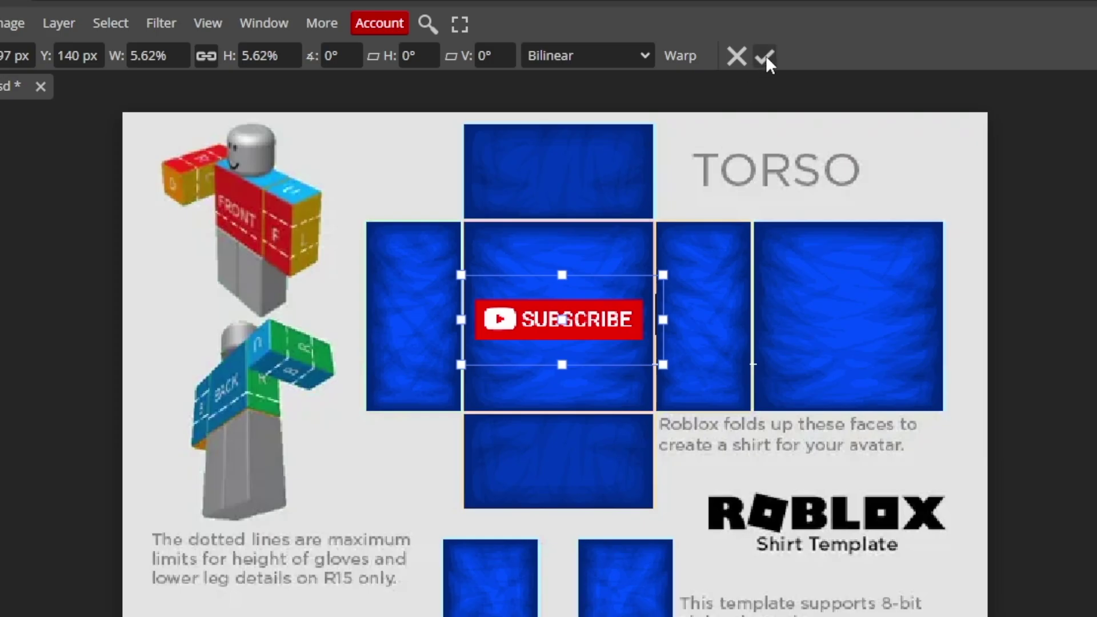
left_click(765, 56)
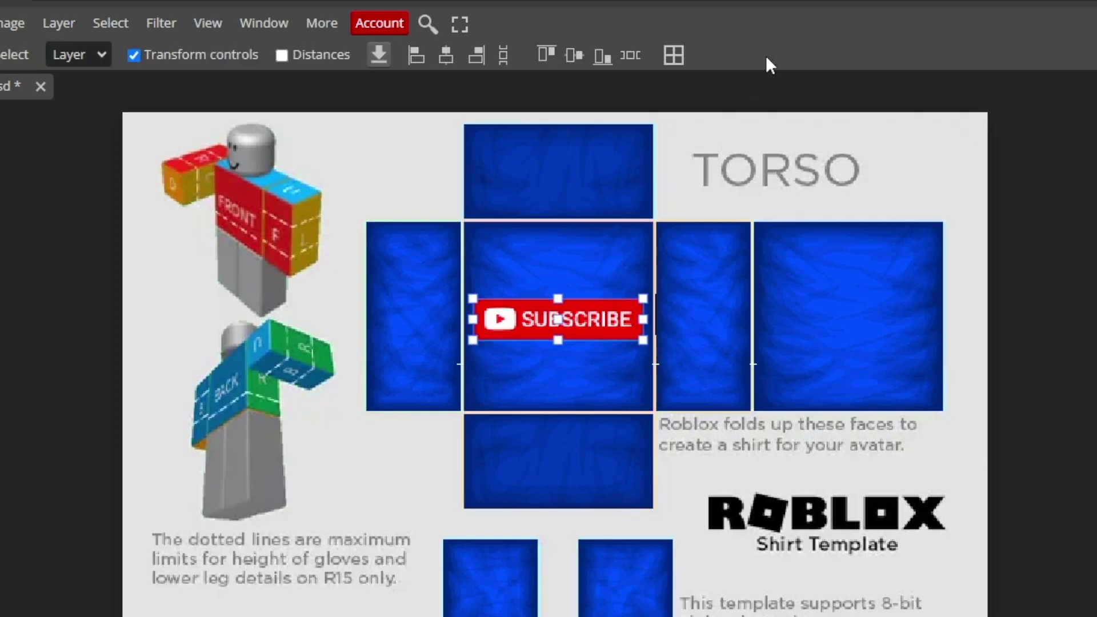
left_click(173, 54)
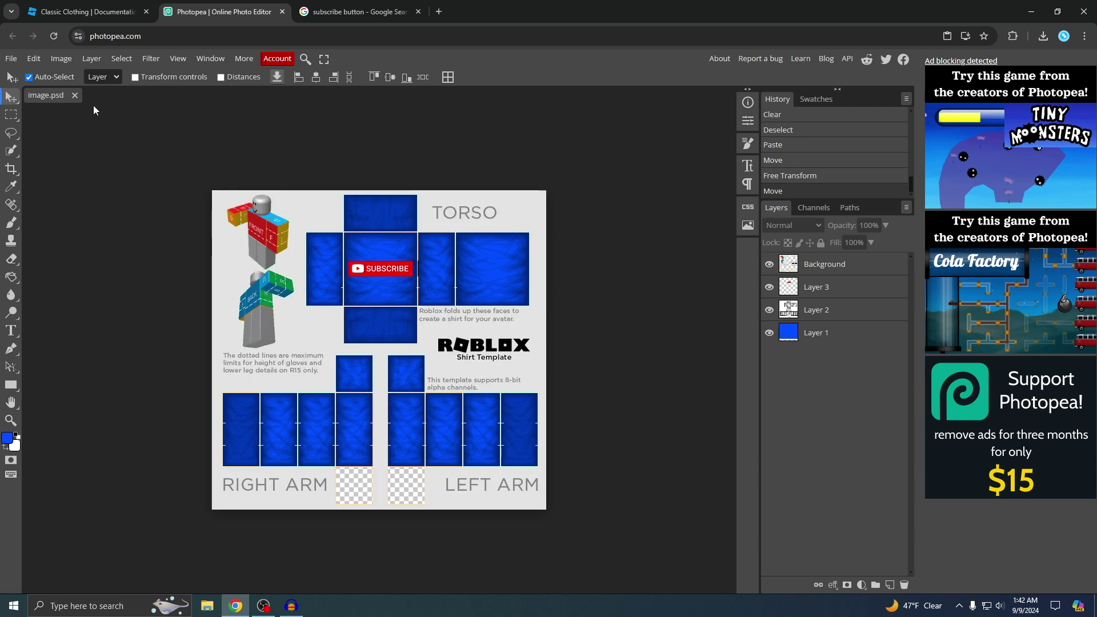
Export the design through File > Export as > PNG, saving it as 'roblox shirt' on the Desktop.
left_click(11, 58)
mouse_move(55, 229)
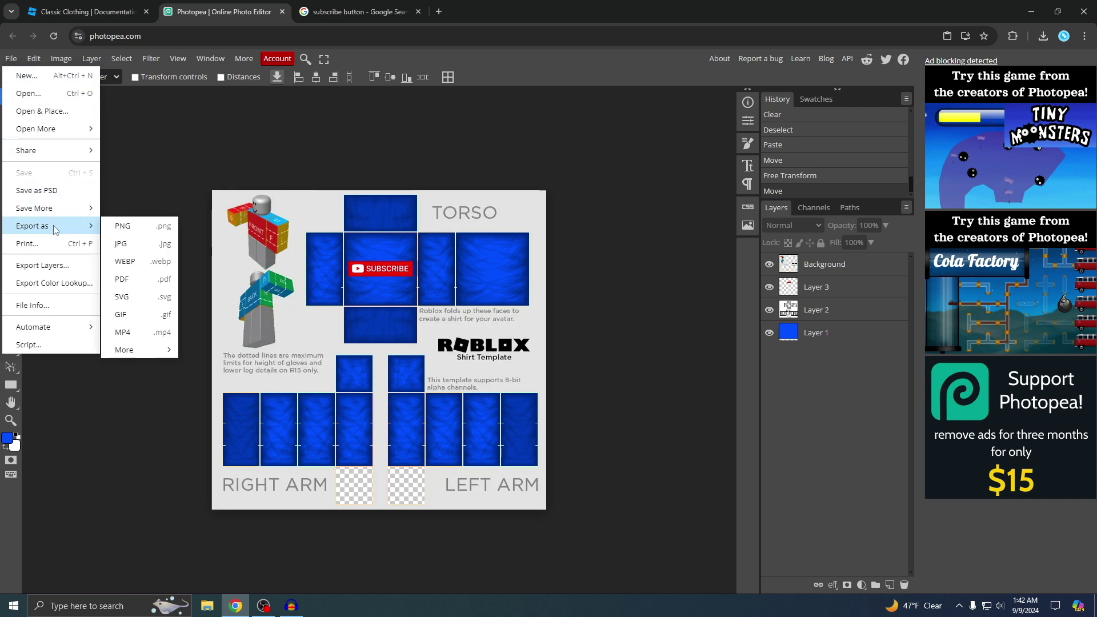
left_click(144, 231)
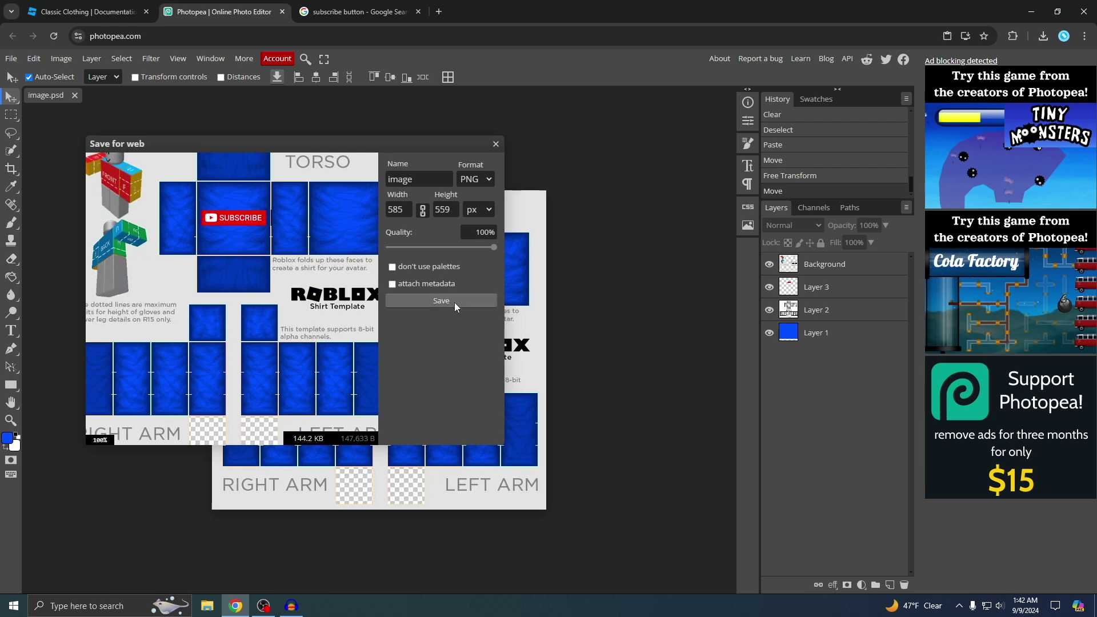
left_click(451, 301)
left_click(49, 92)
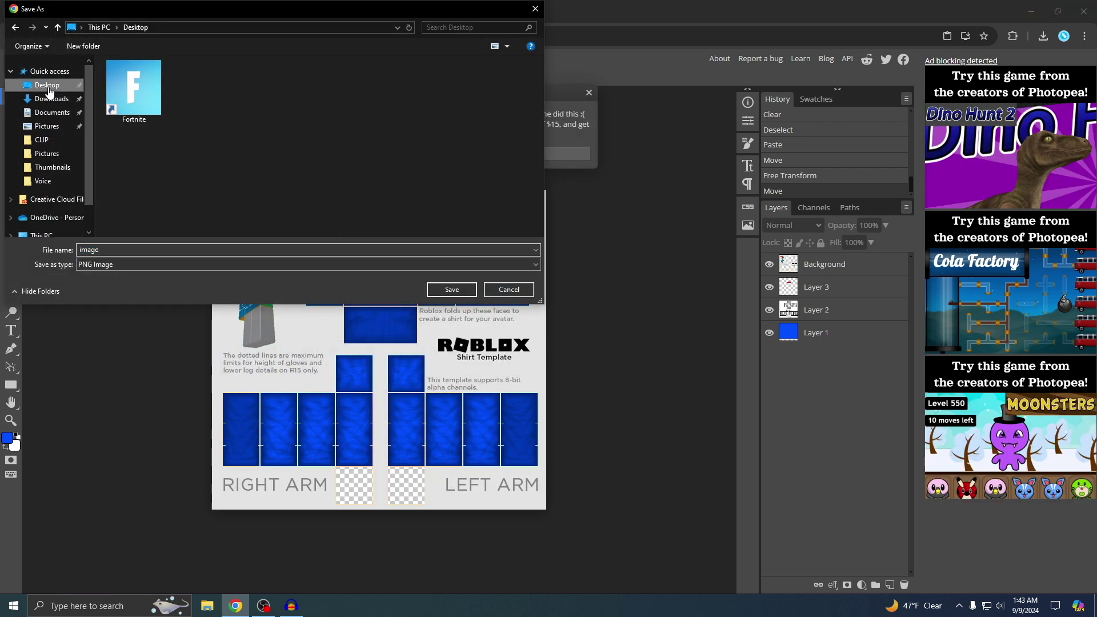
left_click(148, 247)
type("roblox shirt")
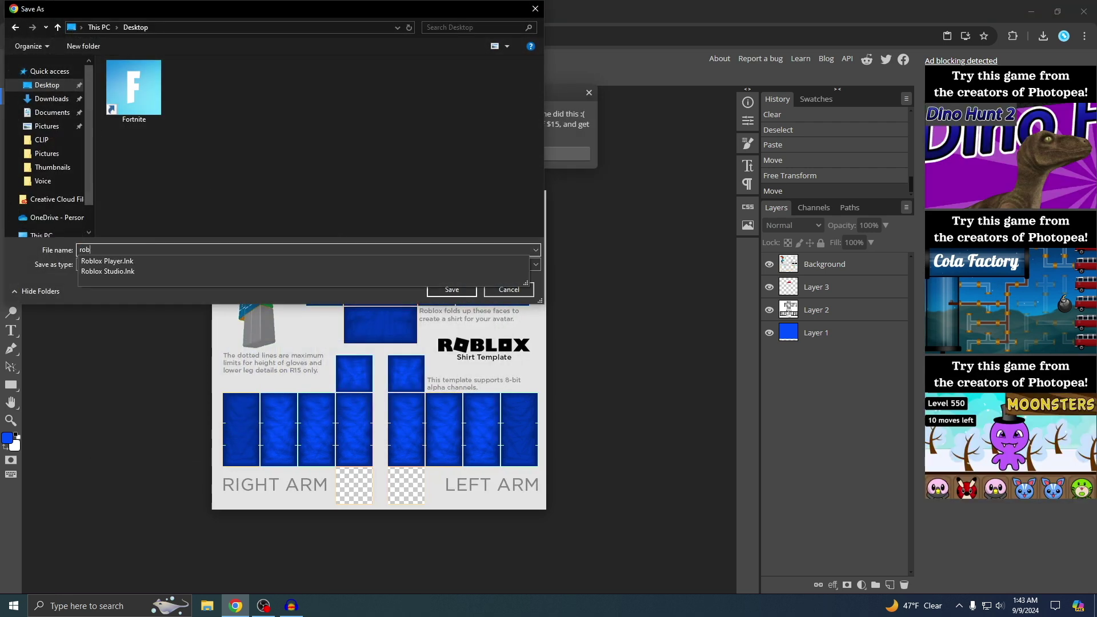
left_click(434, 291)
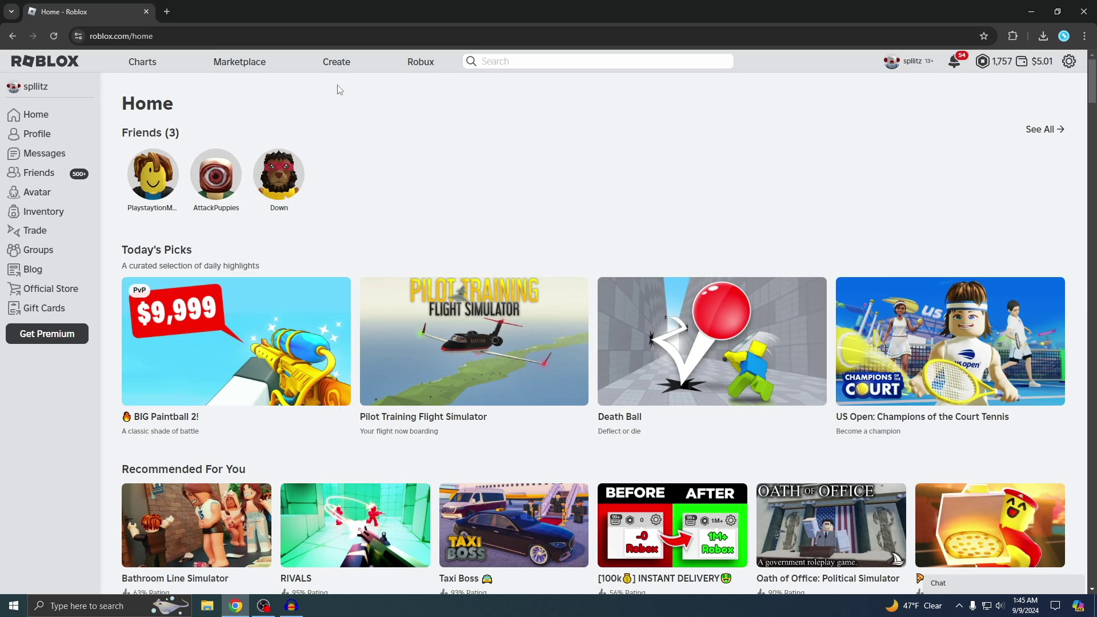
From Creations > Avatar Items > Classics, filter to Classic Shirts and start a new asset upload.
left_click(341, 68)
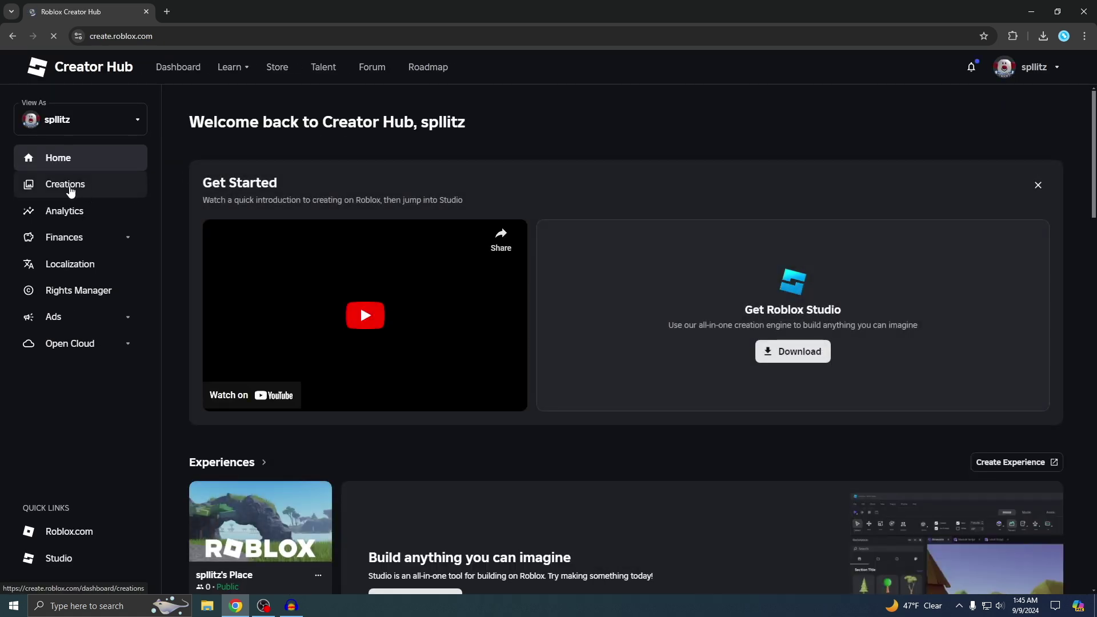
left_click(70, 188)
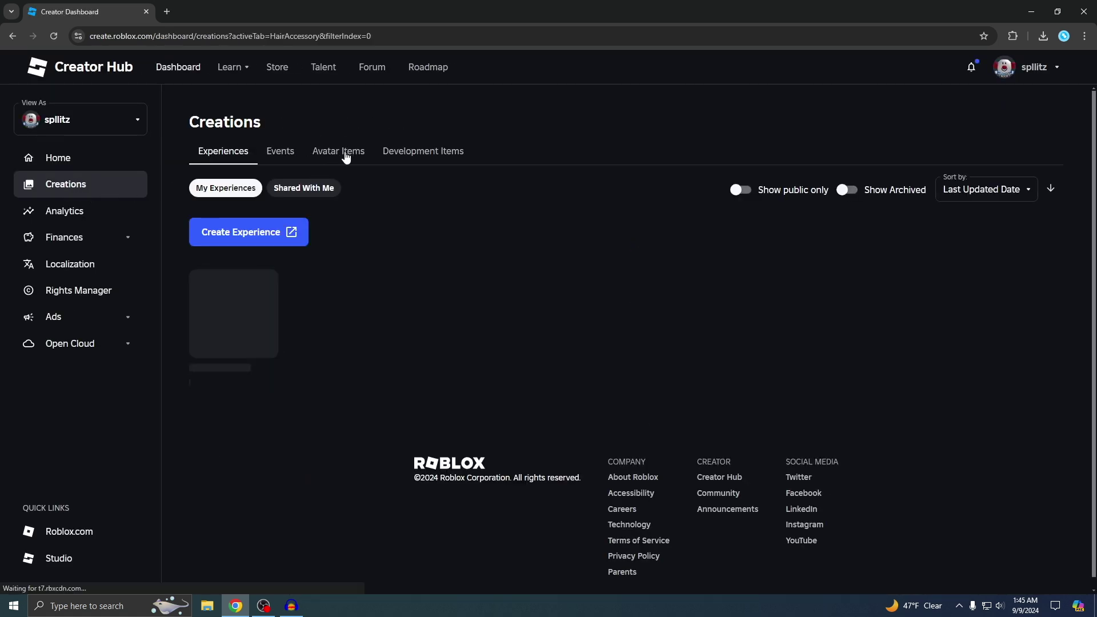
left_click(369, 188)
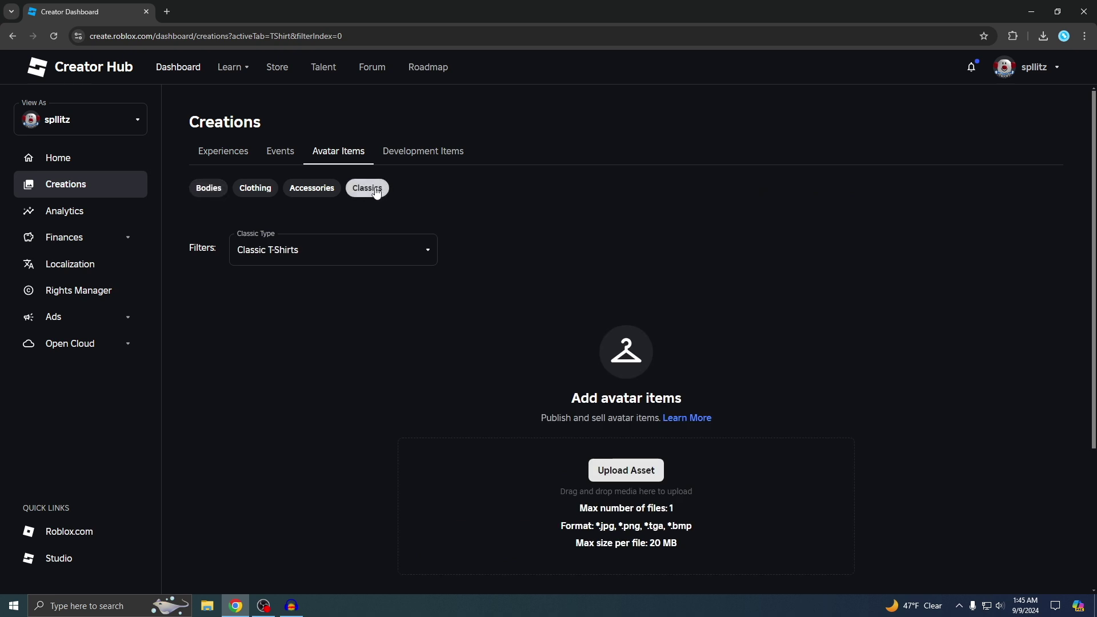
left_click(306, 251)
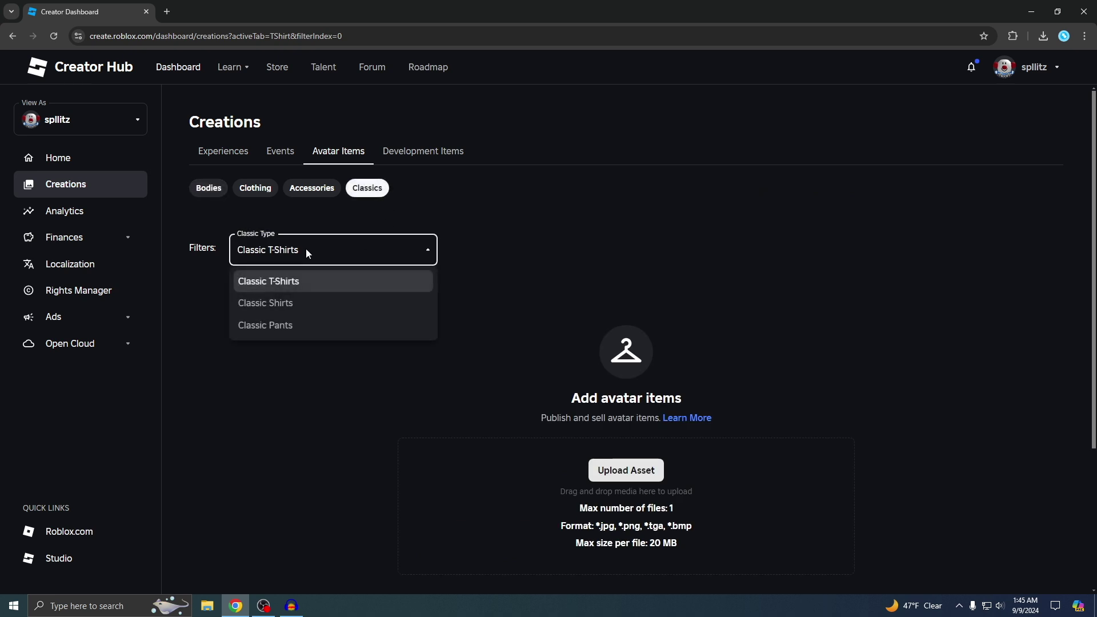
left_click(265, 310)
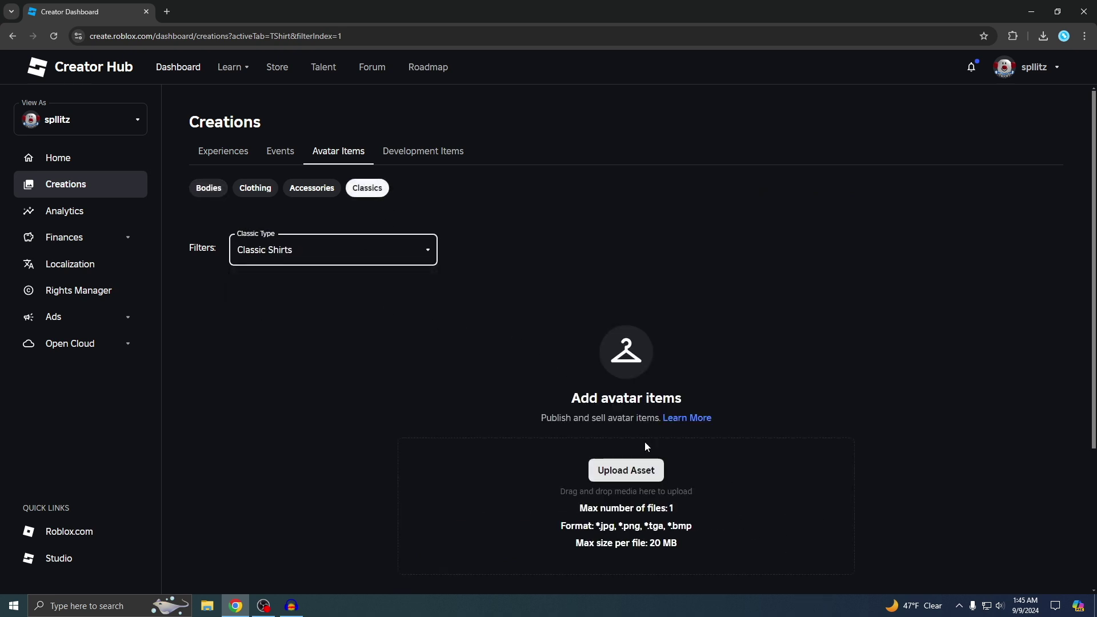
left_click(629, 472)
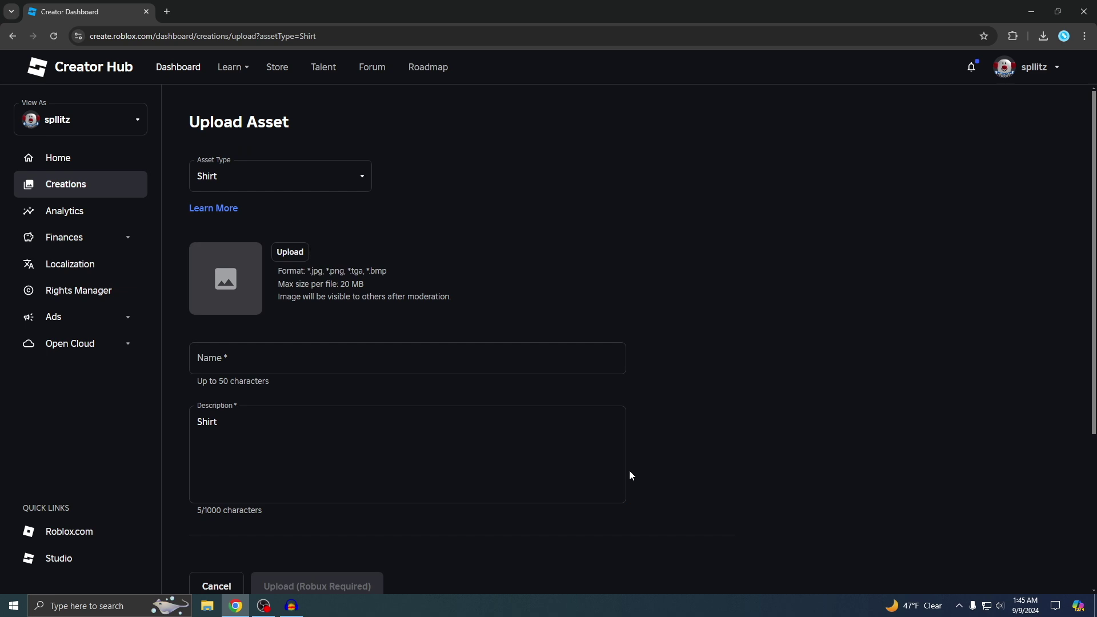
Pick roblox shirt.png from the Desktop as the shirt image.
left_click(293, 255)
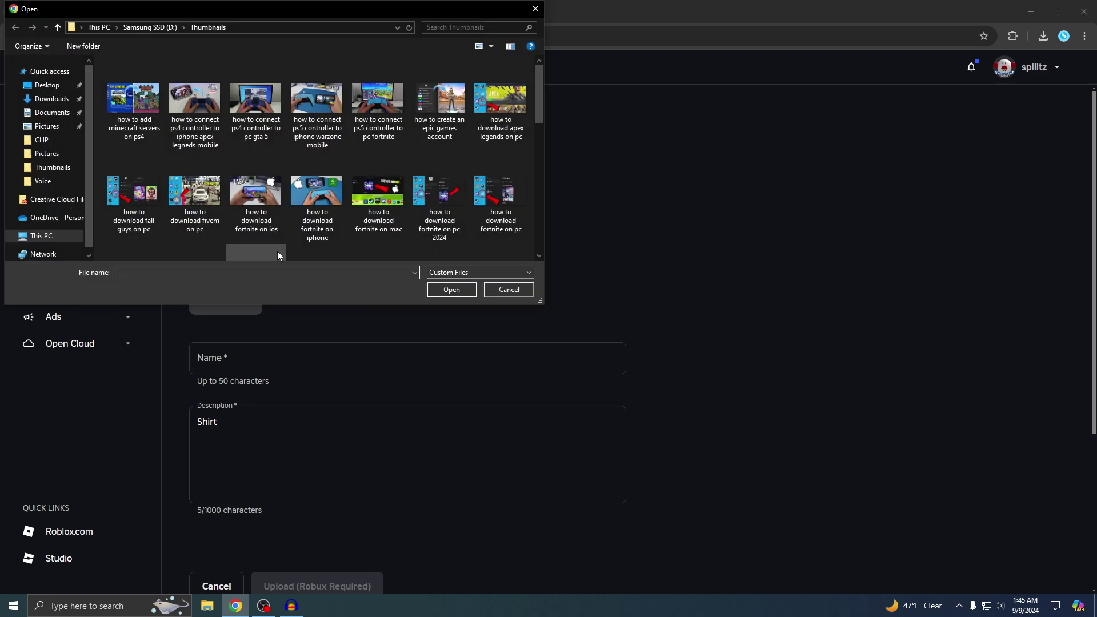
left_click(48, 90)
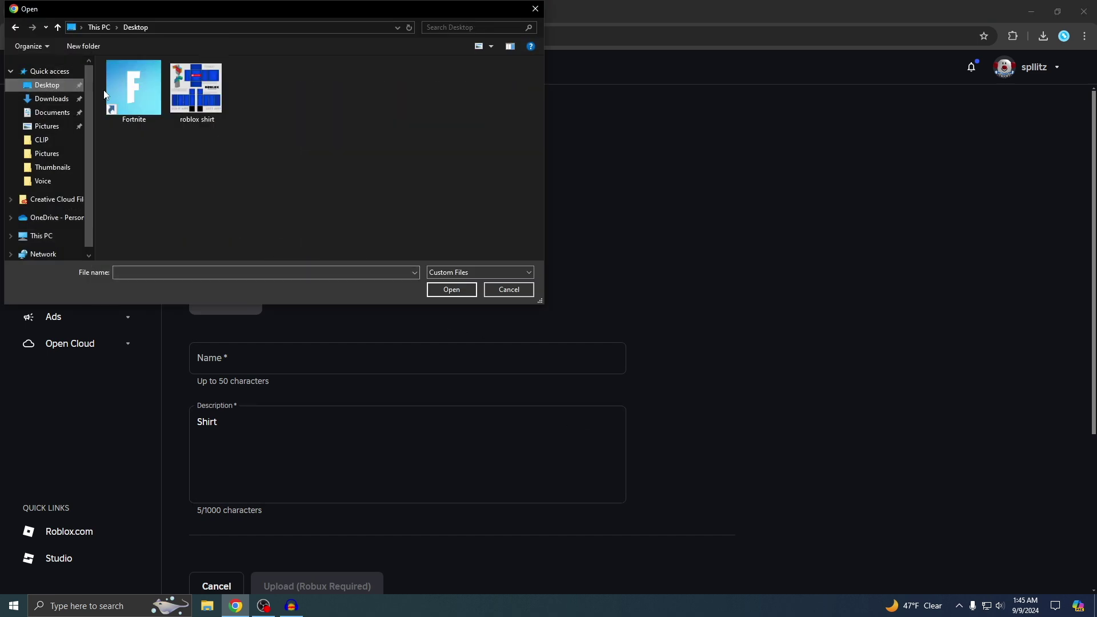
double_click(203, 105)
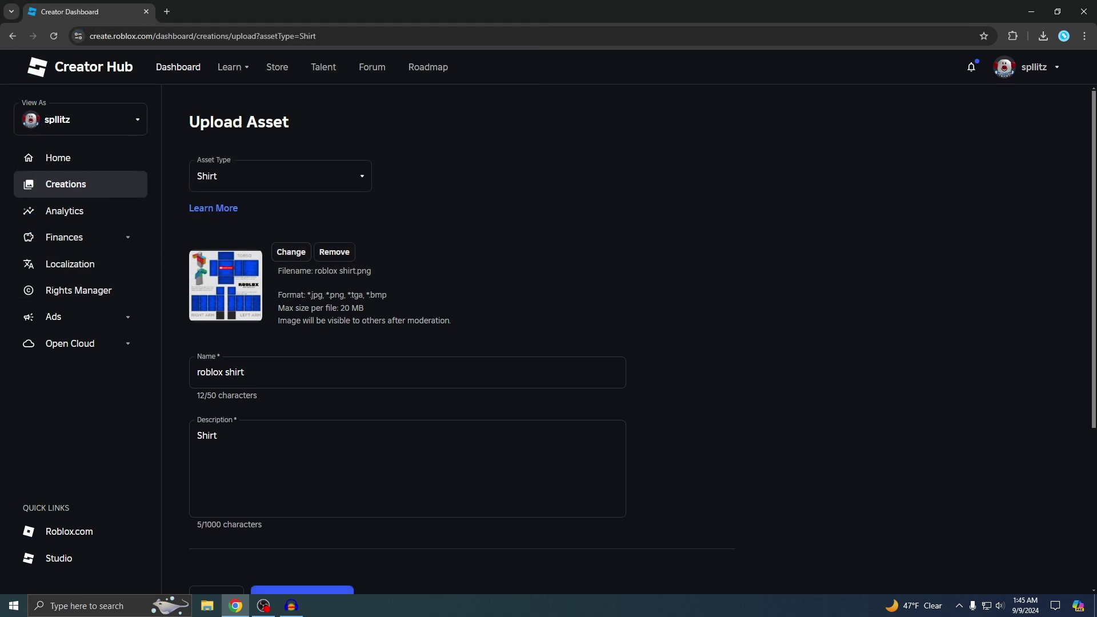
Name the asset 'Shirt' and upload it, confirming the 10 Robux fee.
scroll(246, 356, "down", 2)
left_click_drag(260, 260, 165, 263)
type("Shirt")
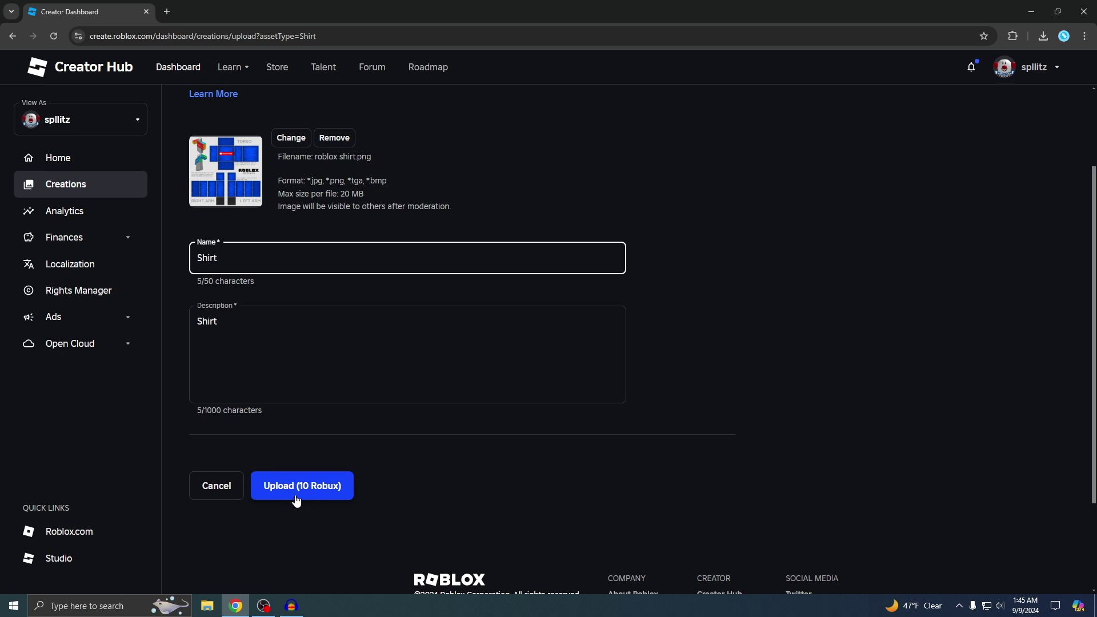
left_click(276, 492)
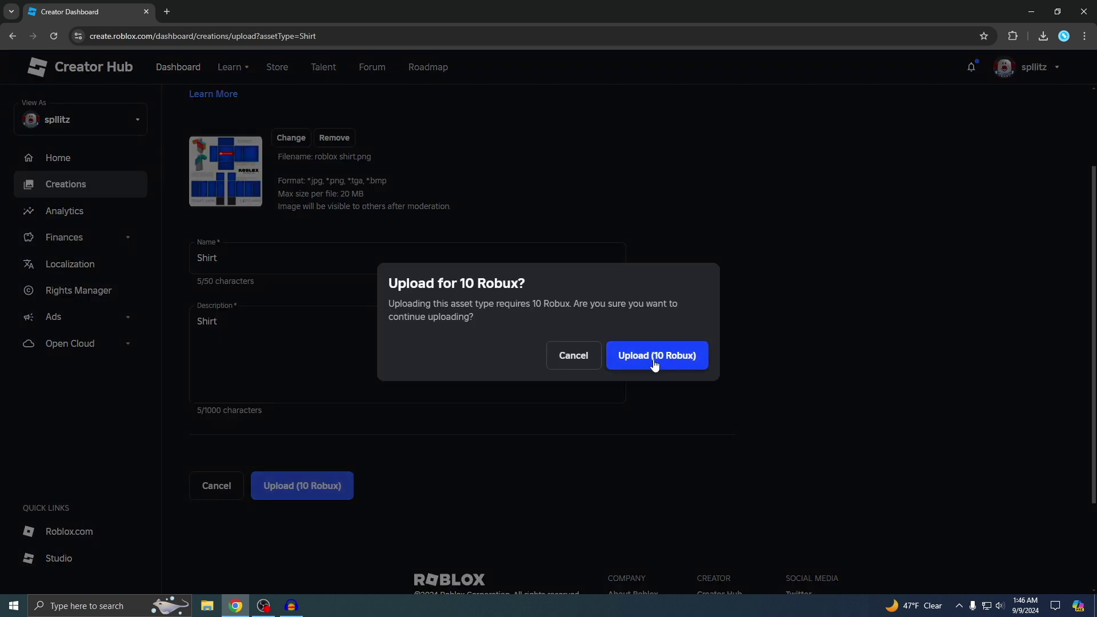
left_click(649, 360)
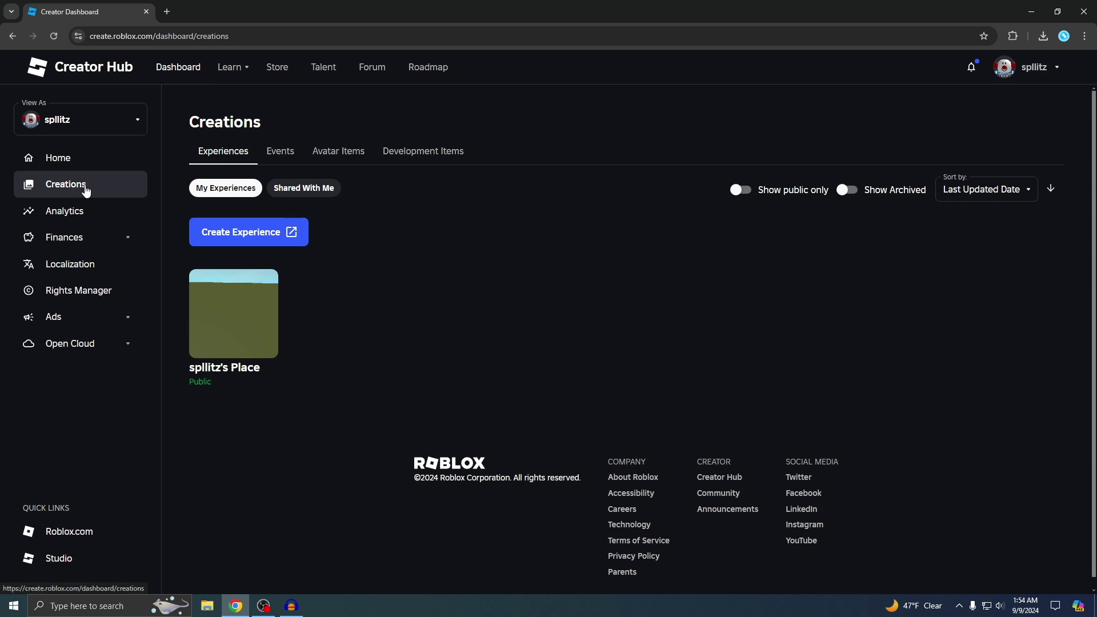
Filter creations to Avatar Items > Classics > Classic Shirts to find the offsale Shirt.
left_click(339, 156)
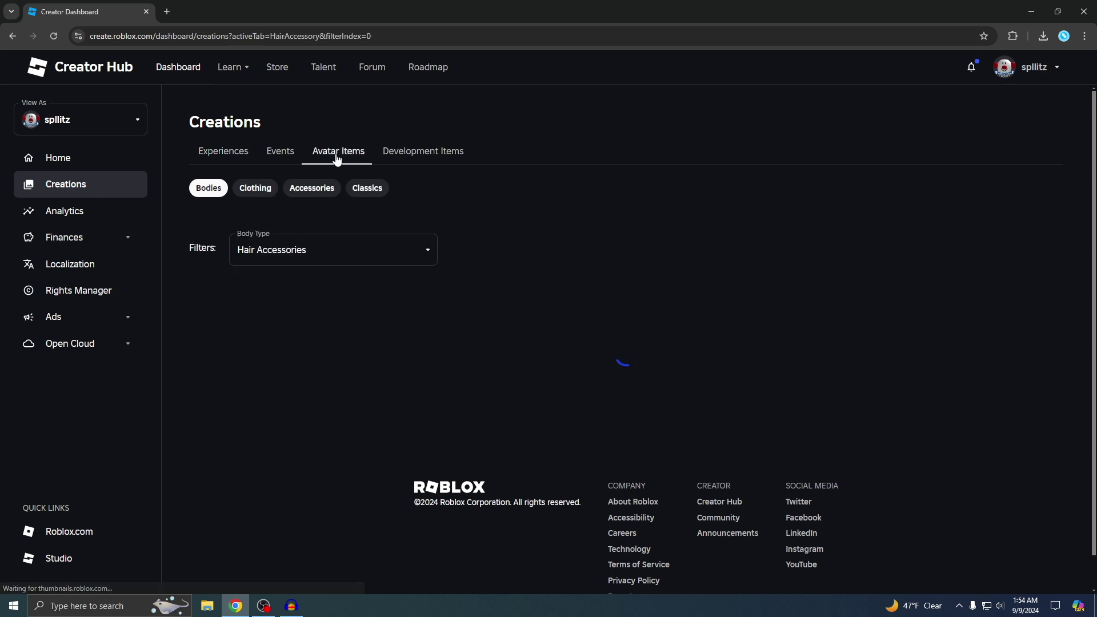
left_click(368, 196)
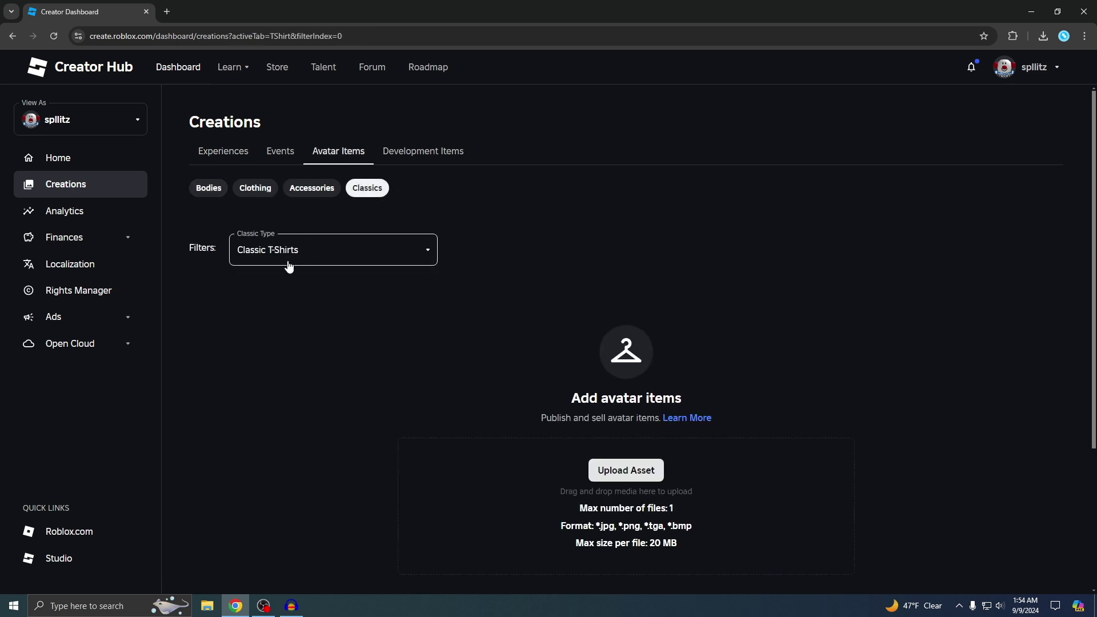
left_click(304, 252)
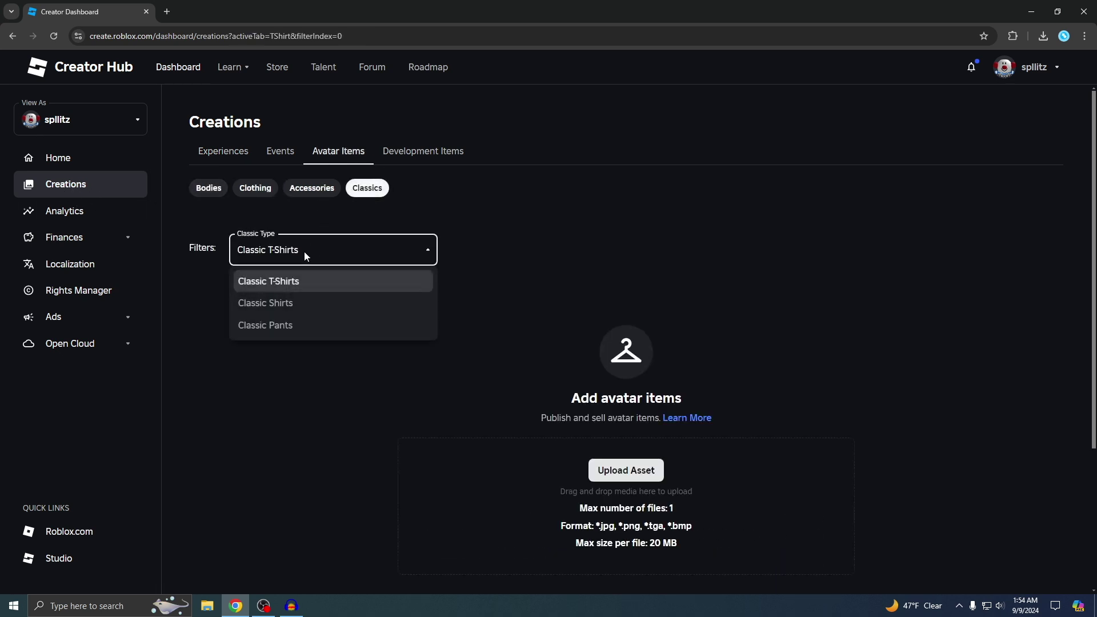
left_click(268, 305)
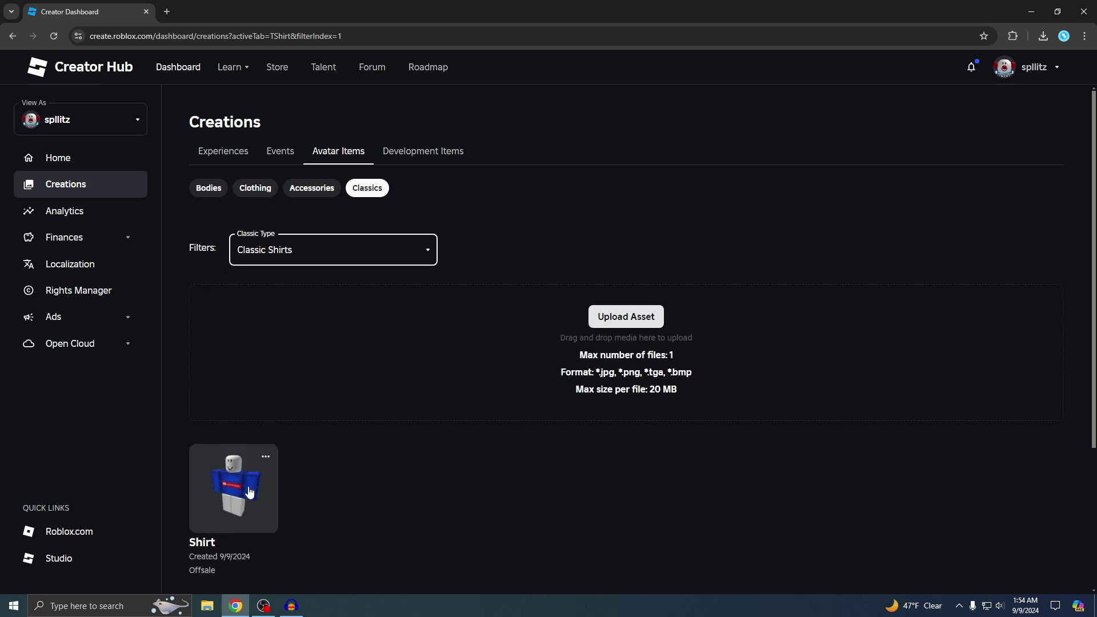
scroll(246, 496, "down", 2)
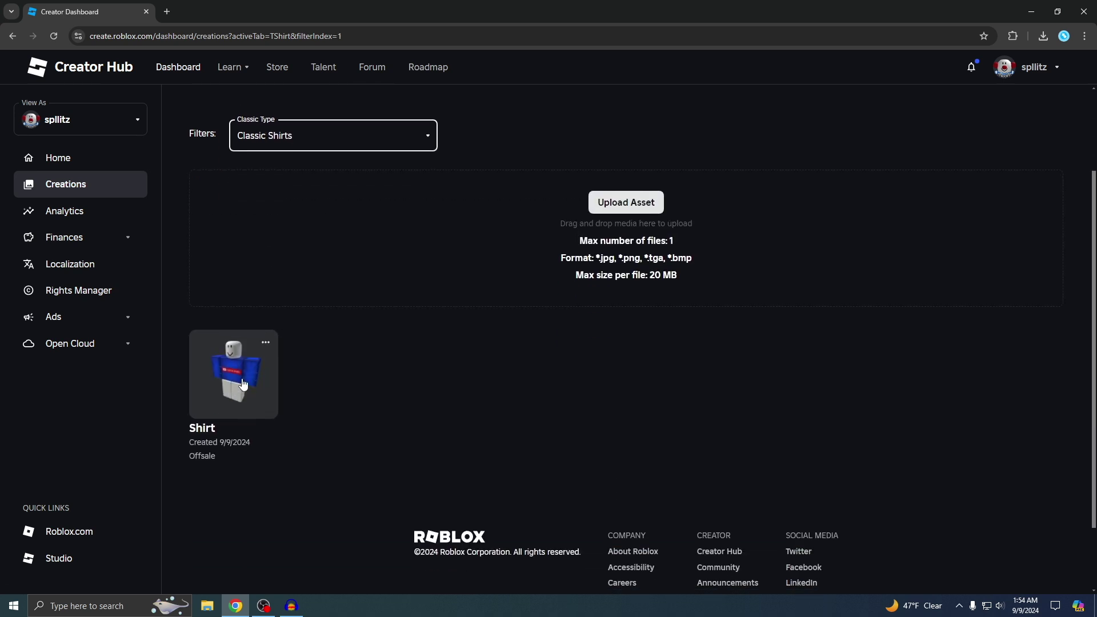
Turn On Sale on for the Shirt, price it at 5 Robux, and publish.
left_click(229, 403)
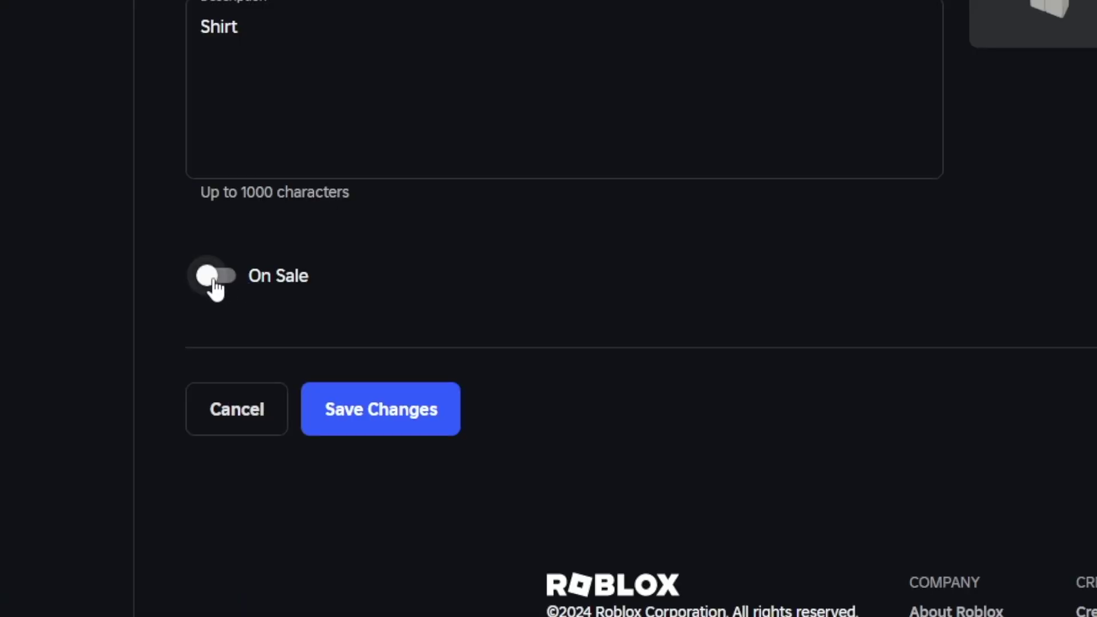
left_click(213, 284)
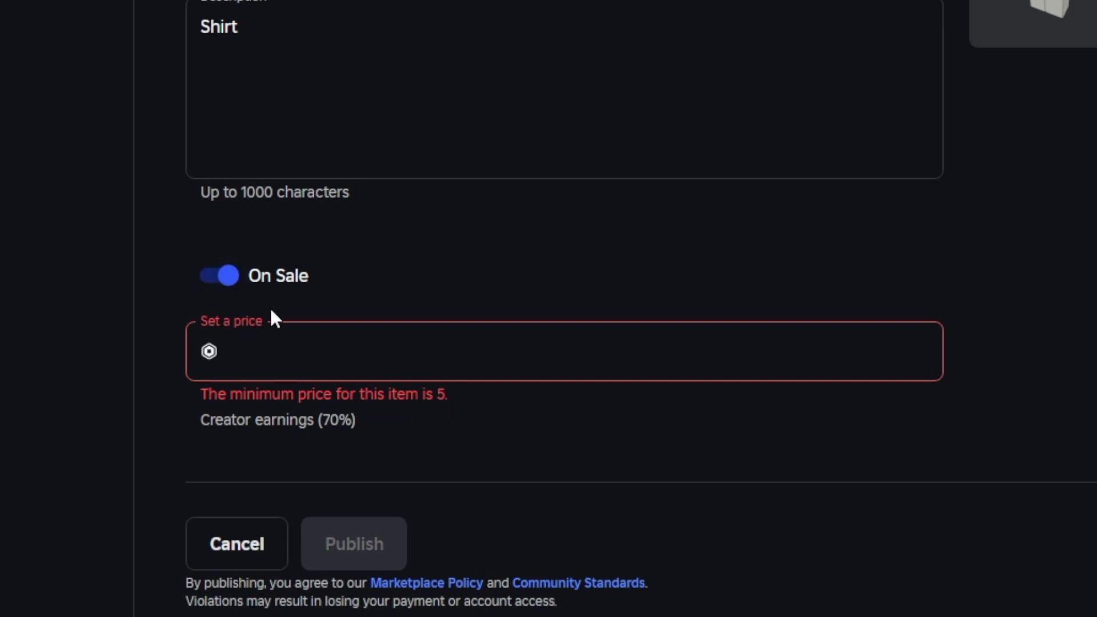
left_click(280, 356)
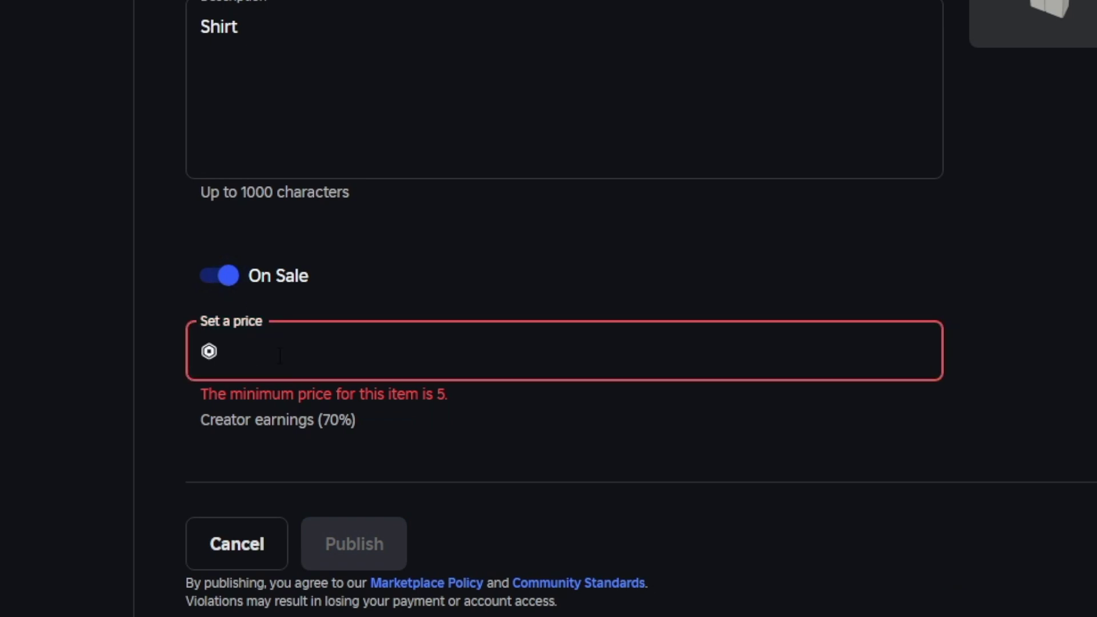
type("5")
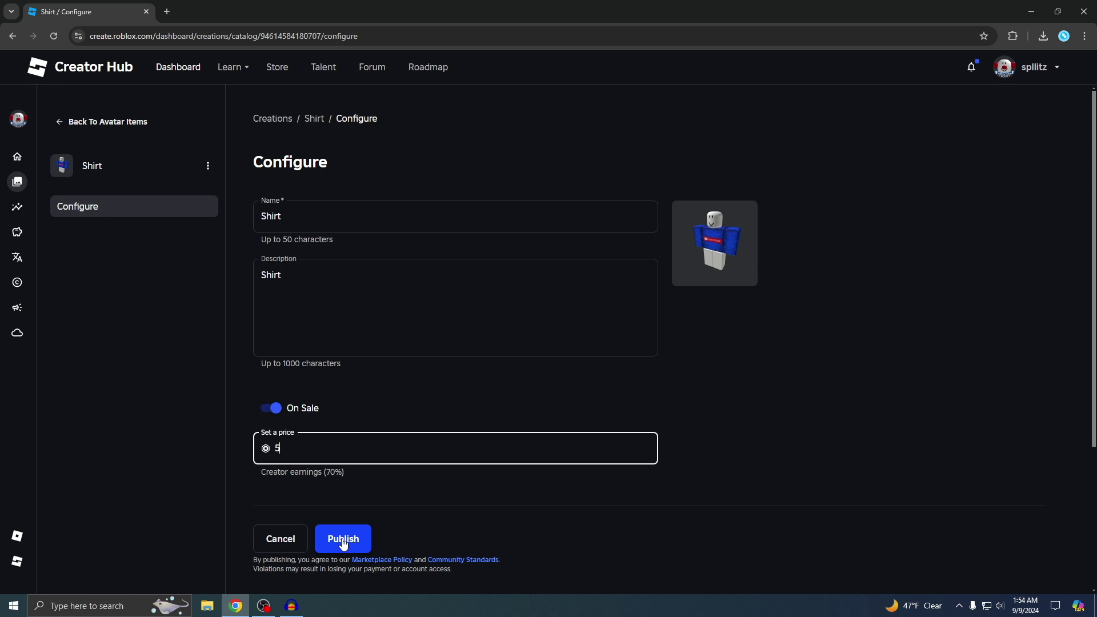
left_click(342, 539)
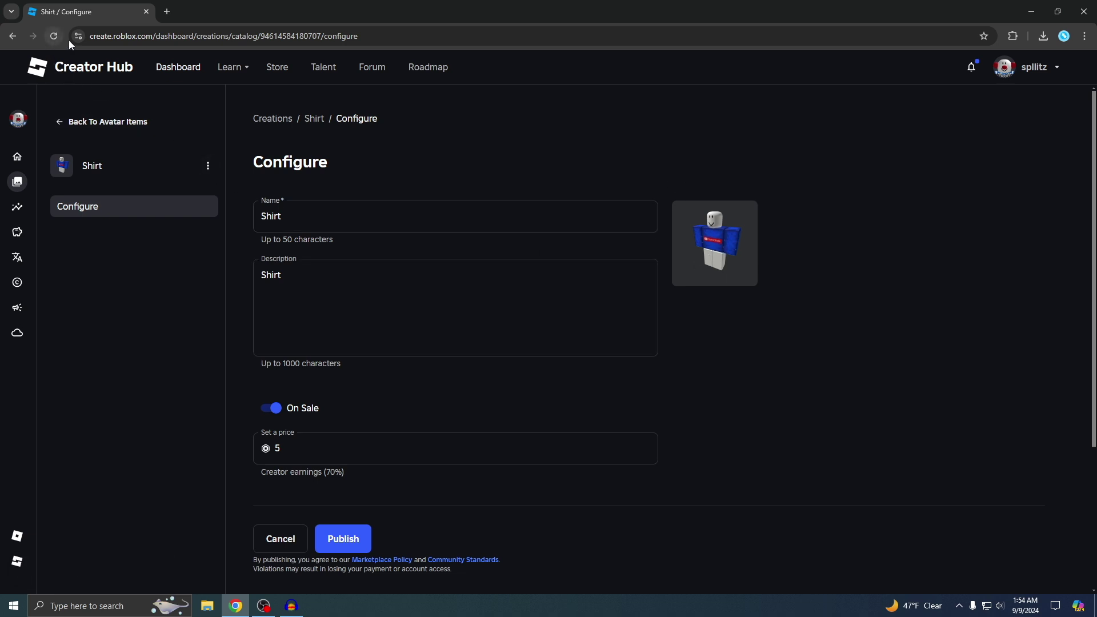
Go to roblox.com in the address bar.
left_click(144, 38)
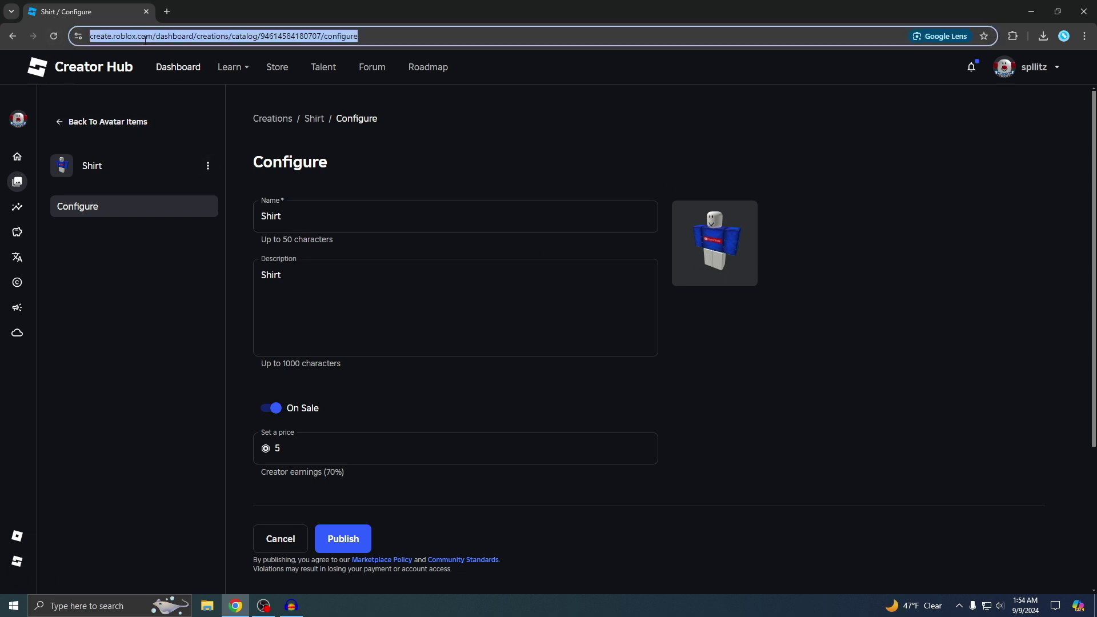
type("roblox.com")
key("Return")
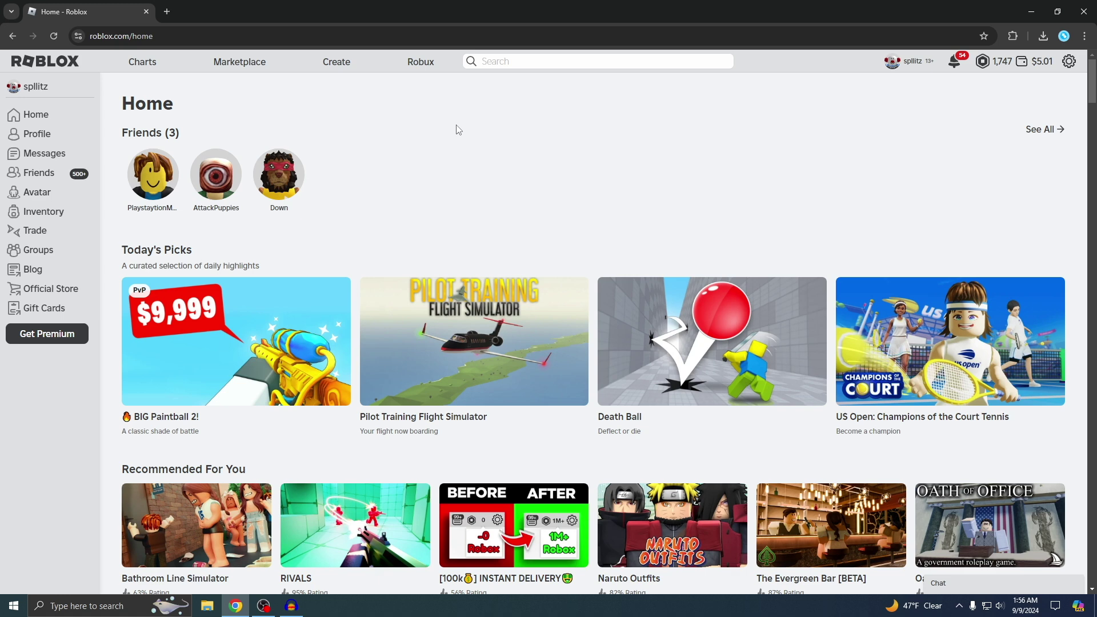
Equip the new blue Shirt from Avatar > Clothing > Classic Shirts, replacing the Pennywise shirt.
left_click(50, 193)
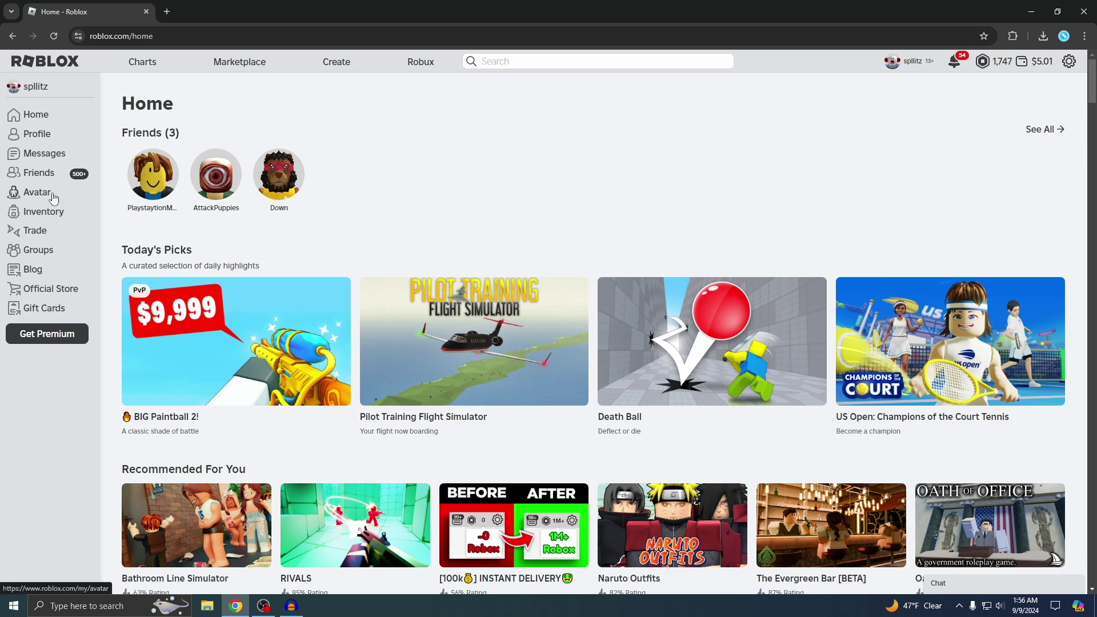
left_click(582, 136)
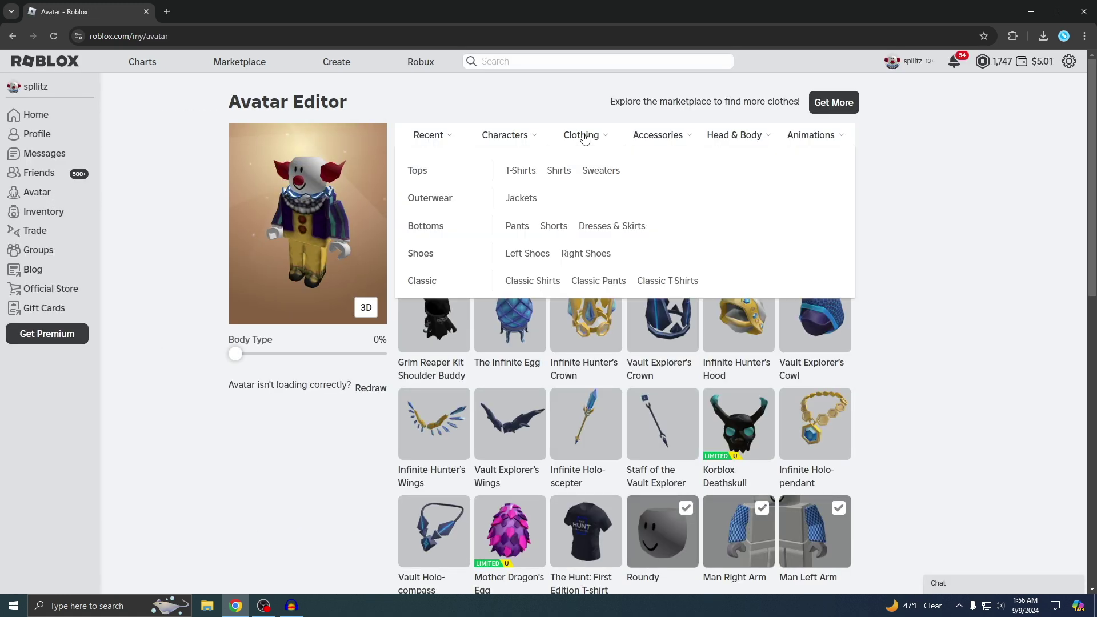
left_click(533, 281)
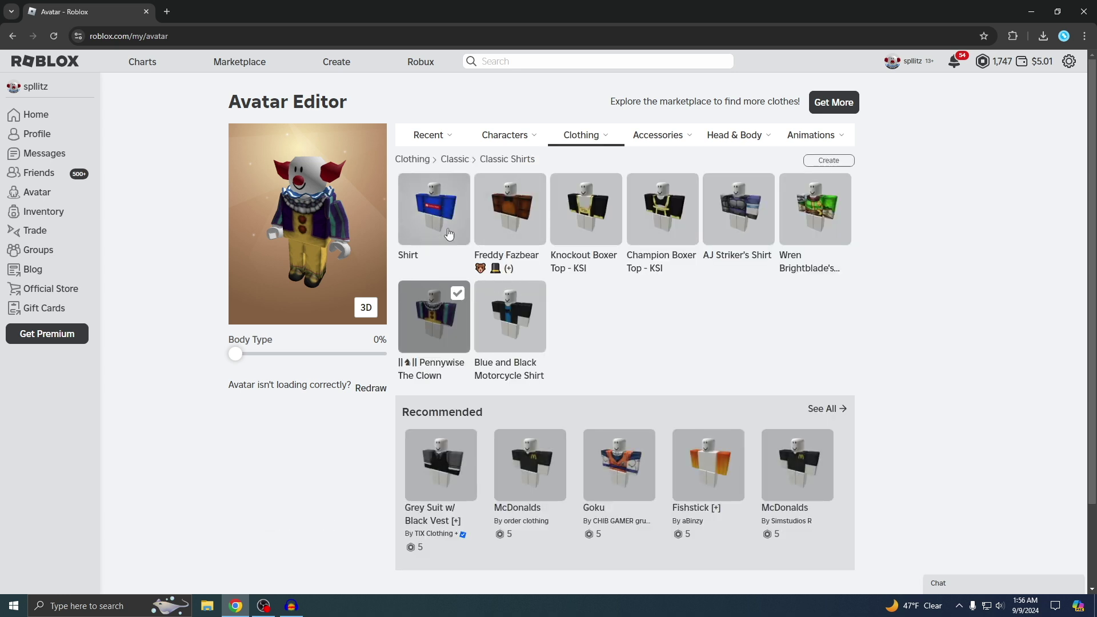
left_click(436, 223)
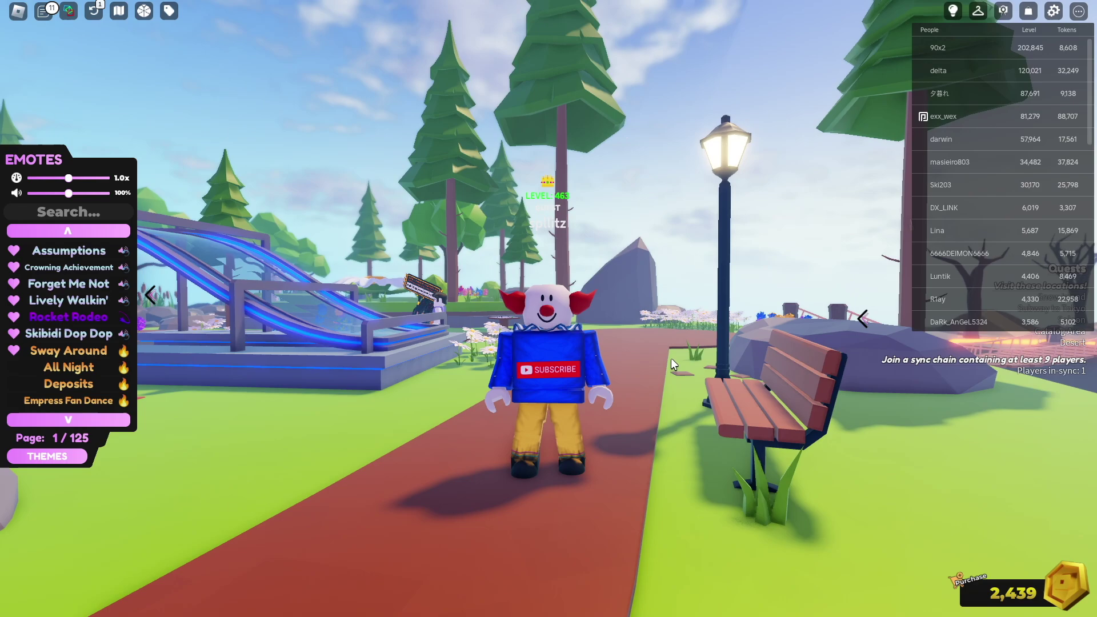
Walk the avatar along the park path, then play the Sway Around and All Night emotes.
scroll(670, 358, "up", 2)
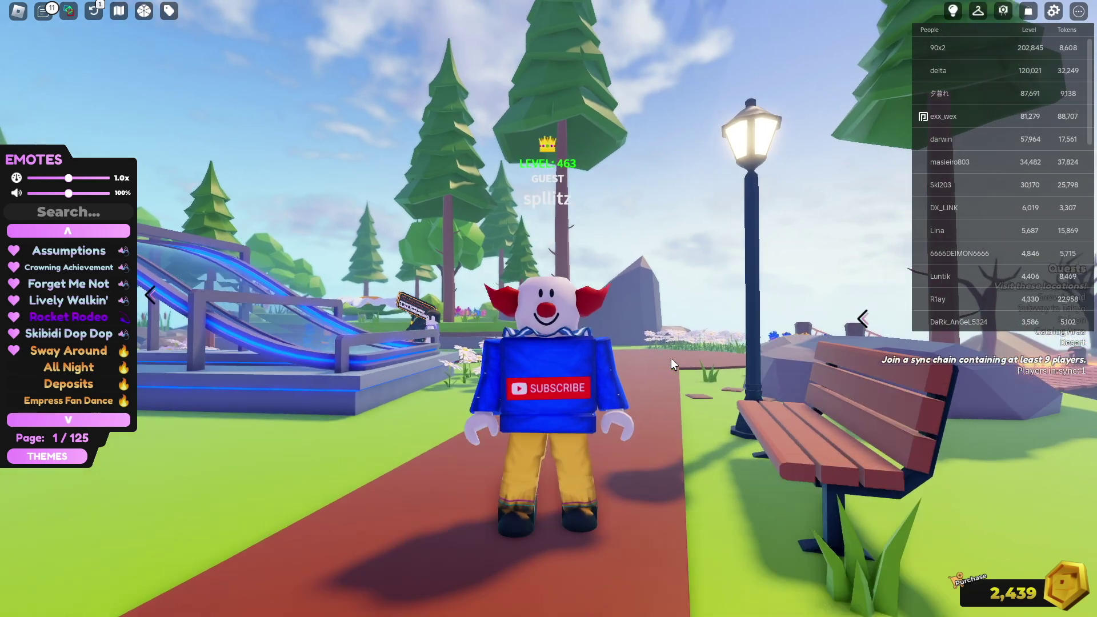
key("d")
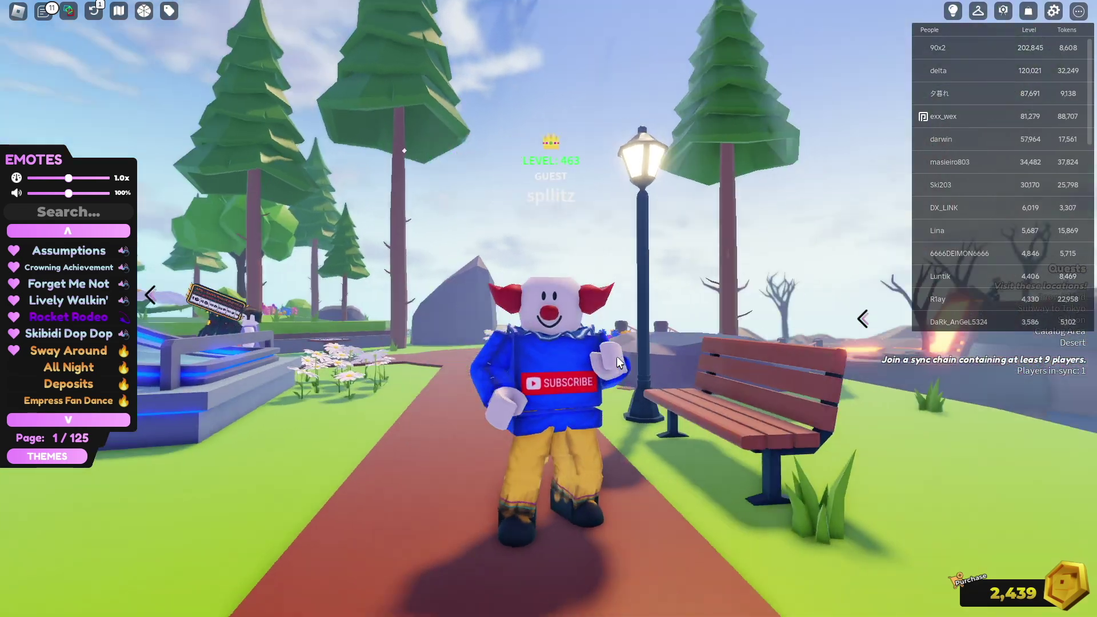
key("a")
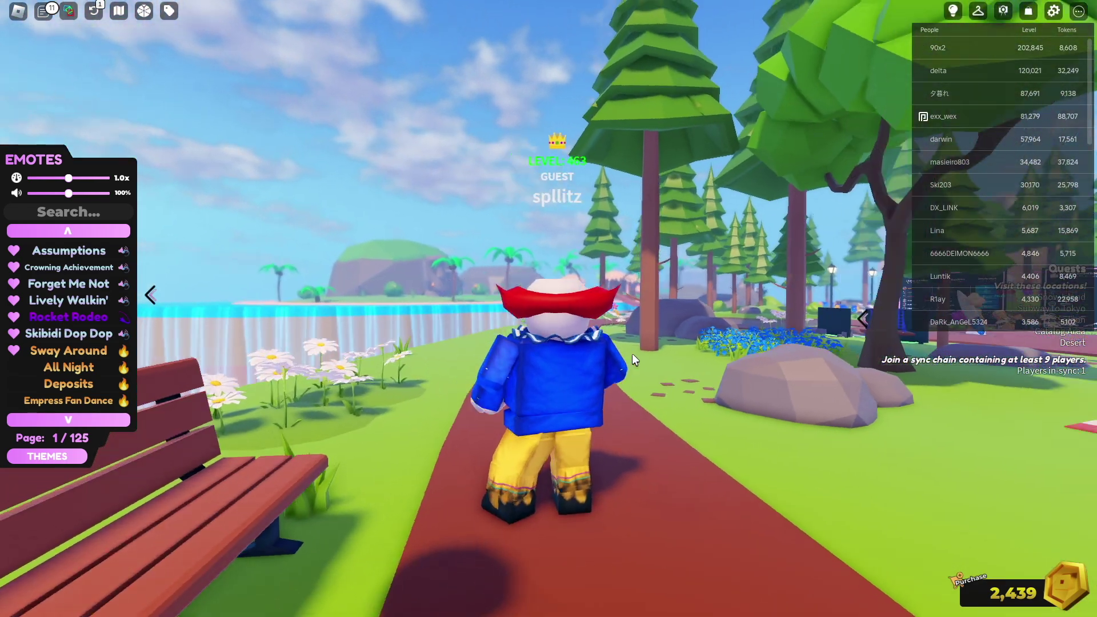
key("a")
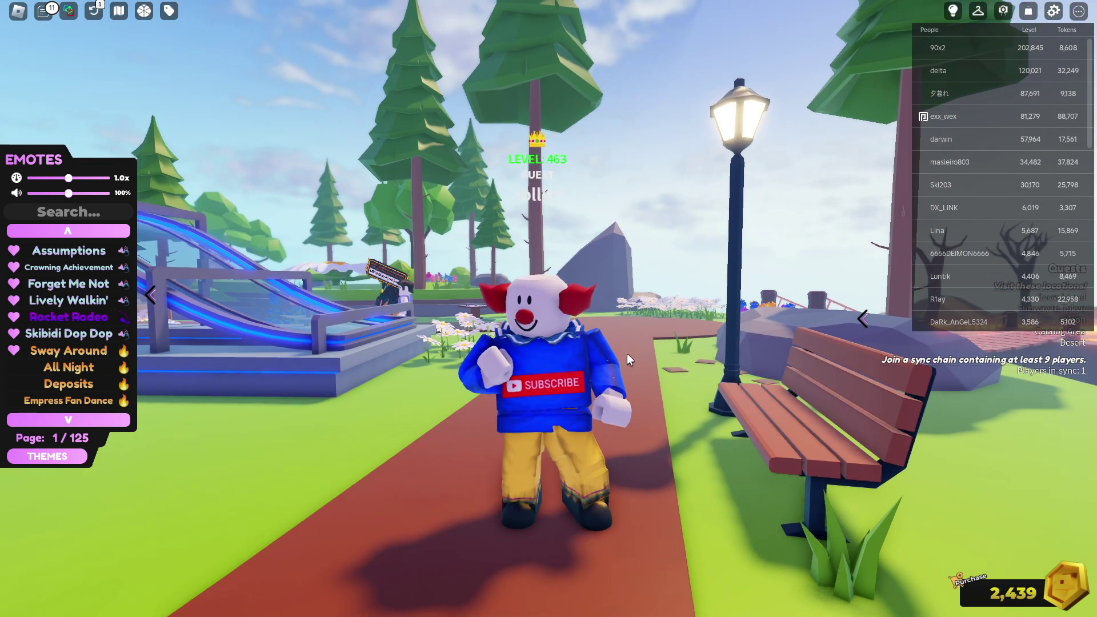
left_click(72, 351)
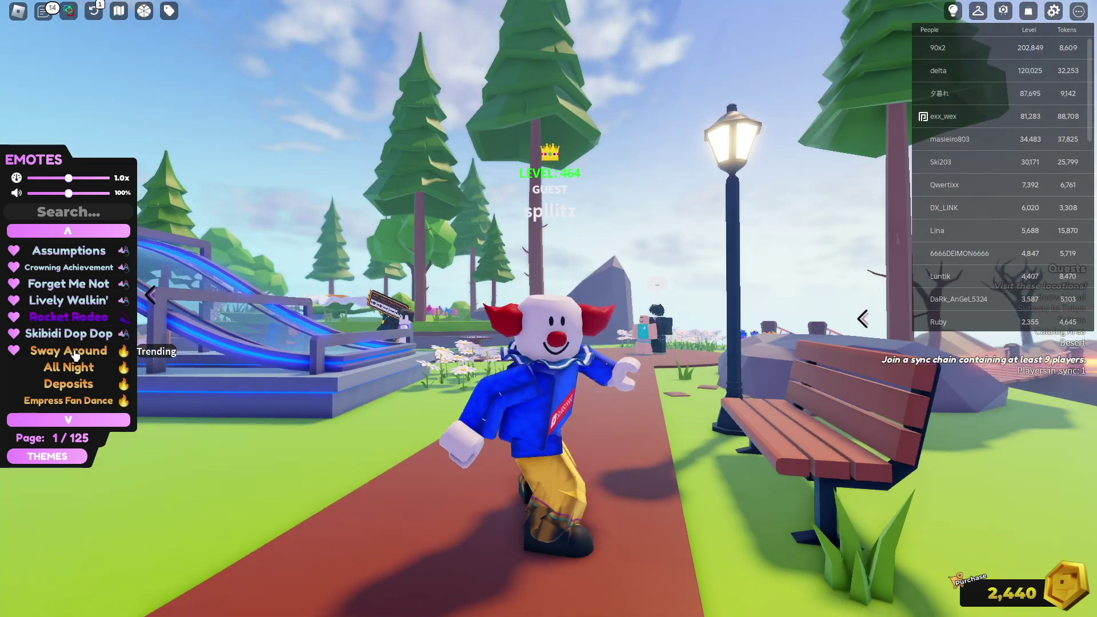
left_click(75, 368)
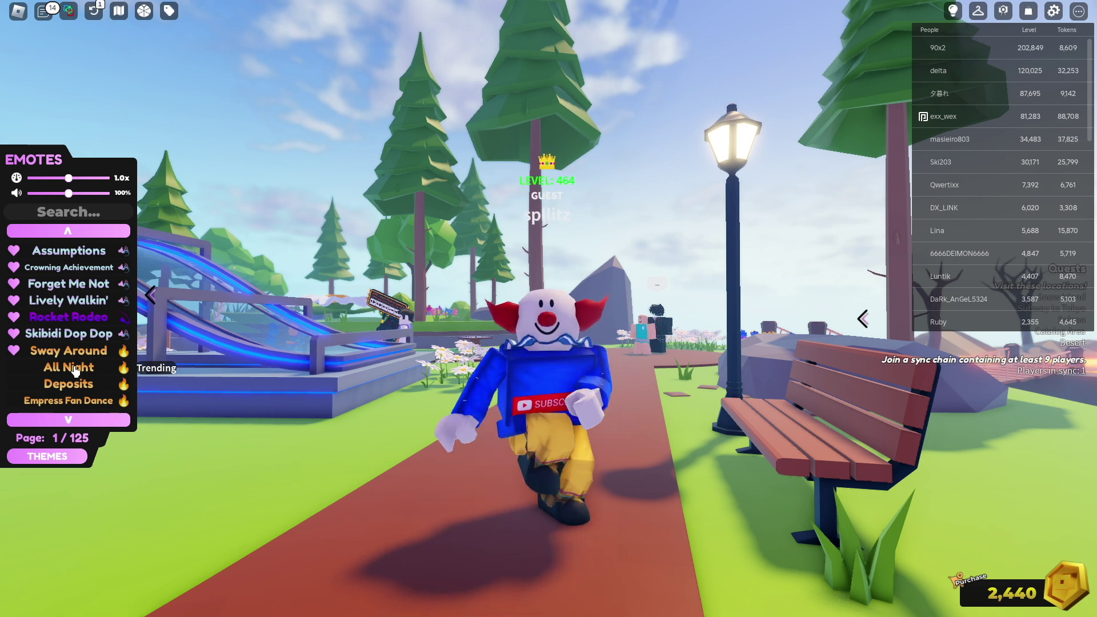